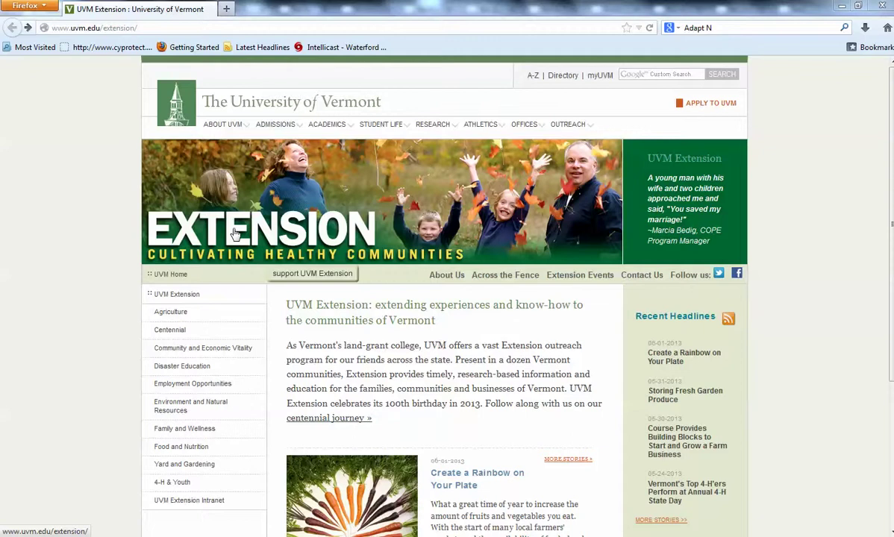
Step: Search the web for "Adapt N" and open the sign-in page from Cornell's Adapt-N site
click(724, 27)
key(Return)
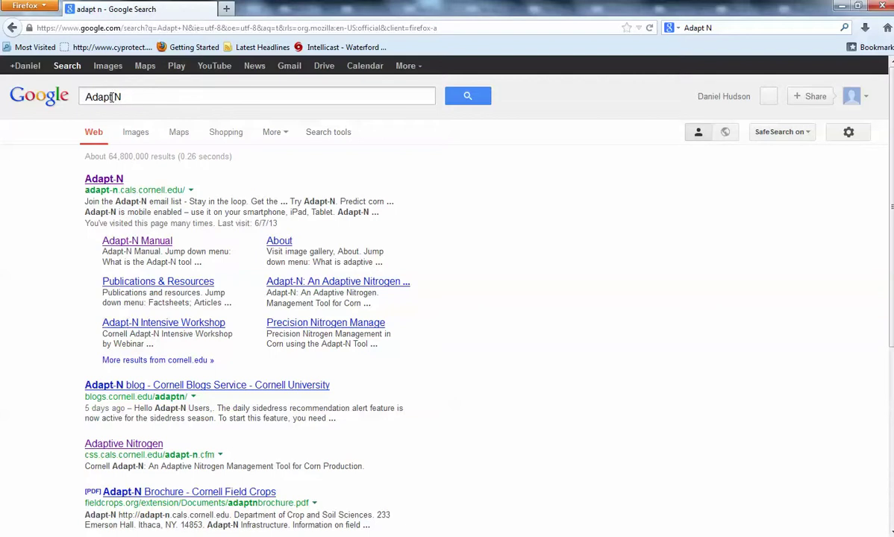
click(104, 180)
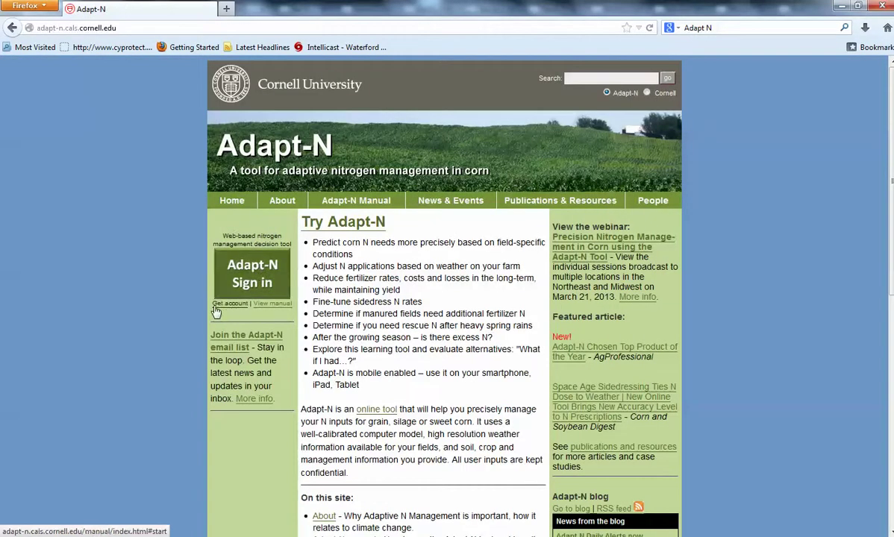
click(240, 270)
Step: Log in to Adapt-N with the account's user name and password
click(102, 296)
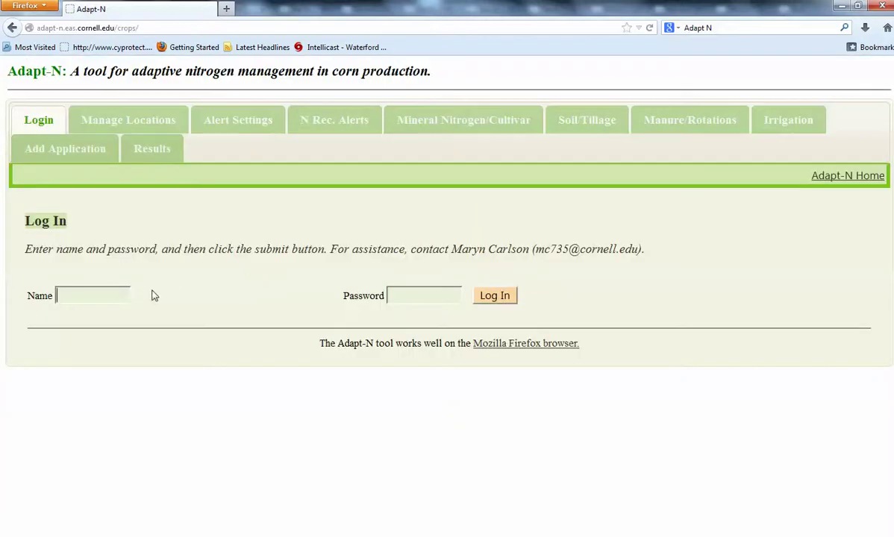
text(djhuds)
text(•••)
click(493, 296)
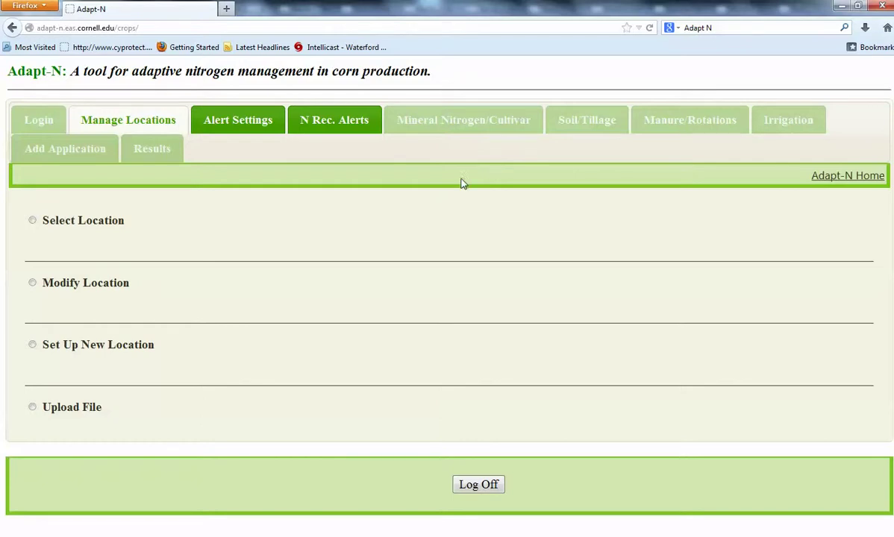
Step: Start setting up a new location with region Northeast, season 2013 and location name "Sykes 12"
click(32, 346)
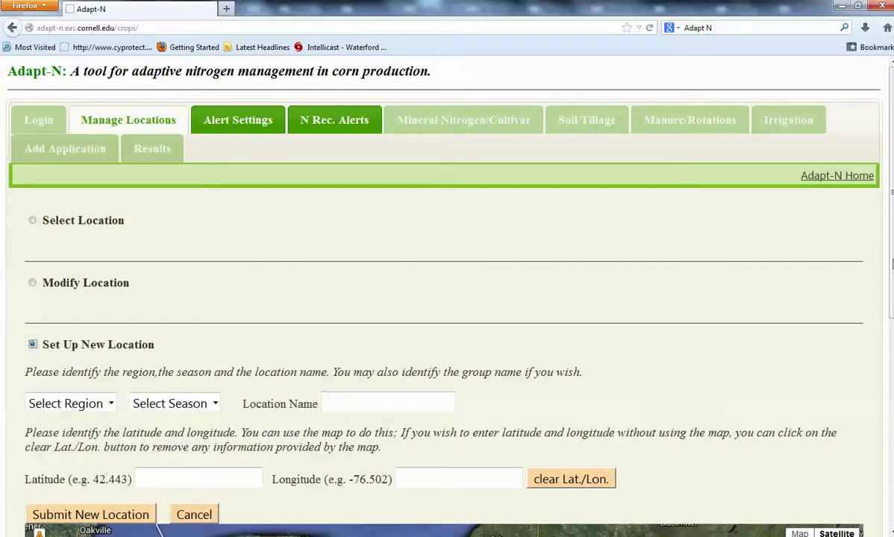
scroll(440, 271, down, 3)
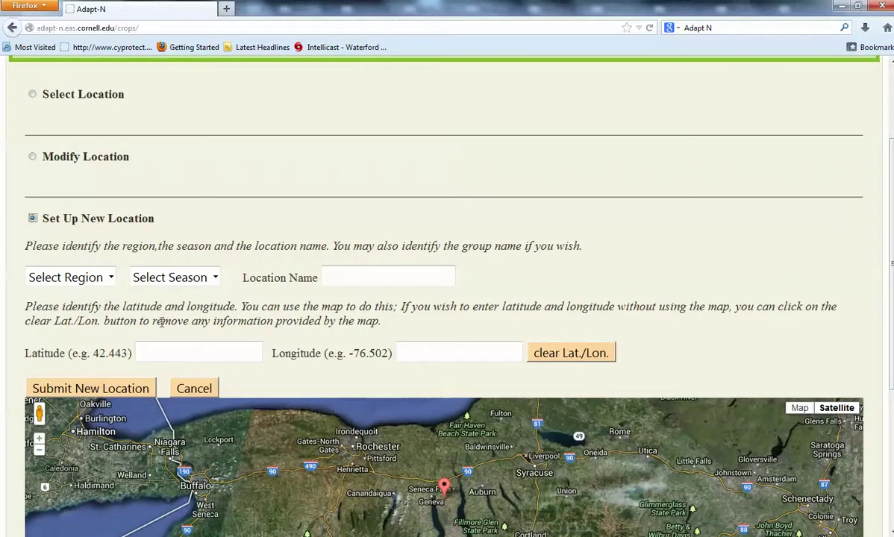
click(100, 277)
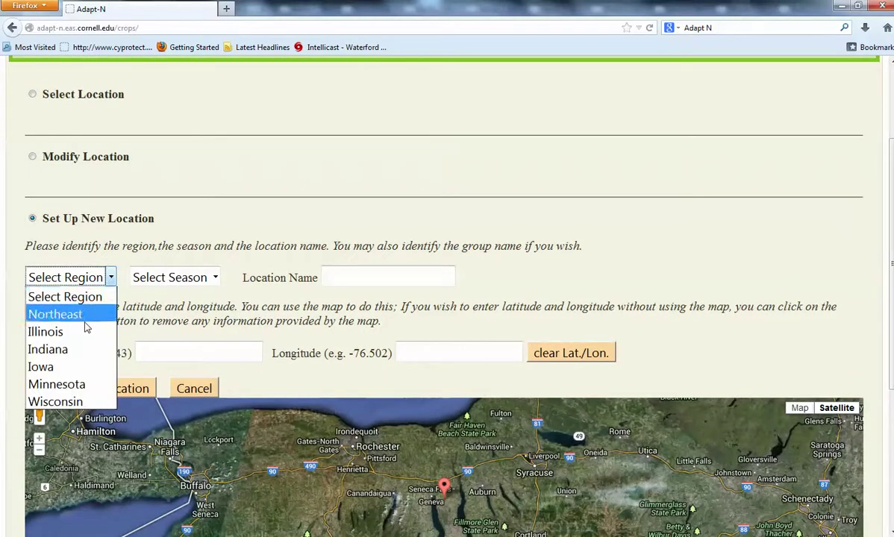
click(83, 317)
click(211, 278)
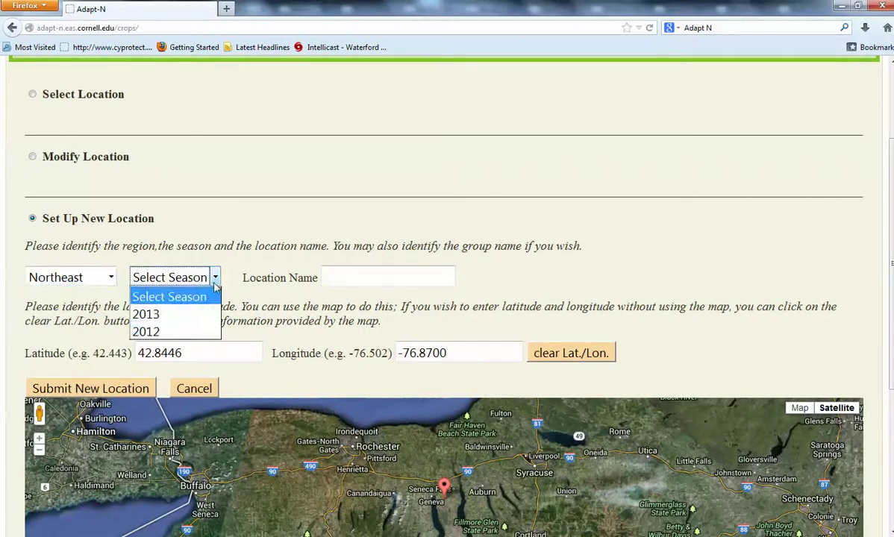
click(186, 314)
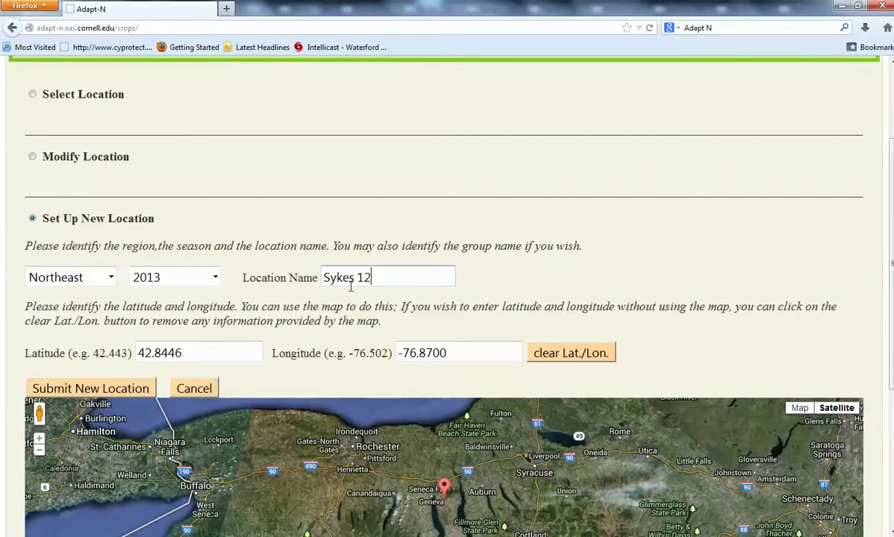
click(350, 286)
text(Sykes 12)
Step: Reposition the new location's map marker from central New York to northern Vermont, near Newport
scroll(892, 357, down, 3)
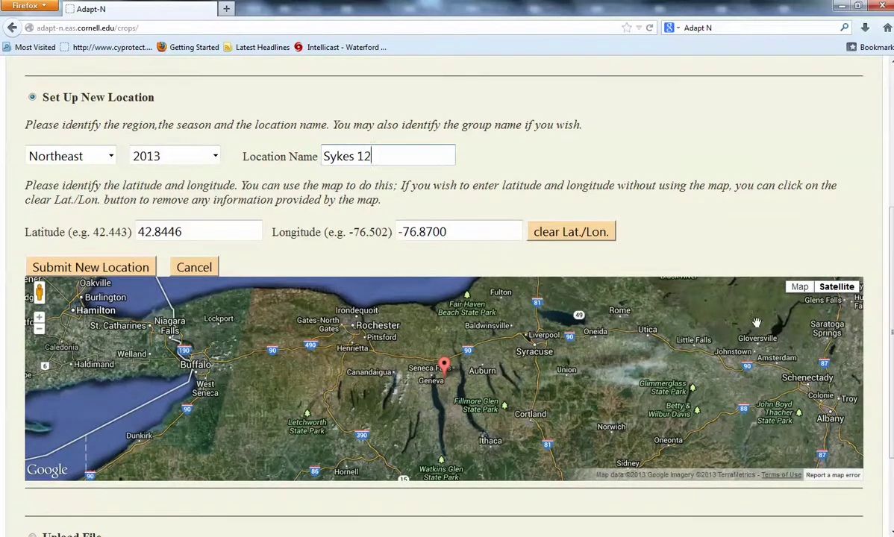
mouse_move(597, 387)
mouse_down()
mouse_move(161, 457)
mouse_move(116, 441)
mouse_up()
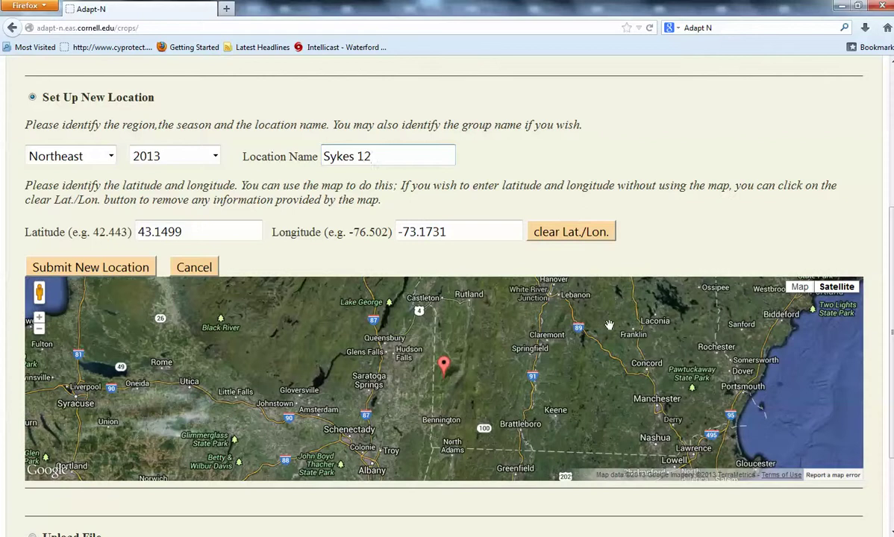
drag(612, 348, 574, 447)
drag(510, 320, 522, 423)
drag(448, 304, 445, 388)
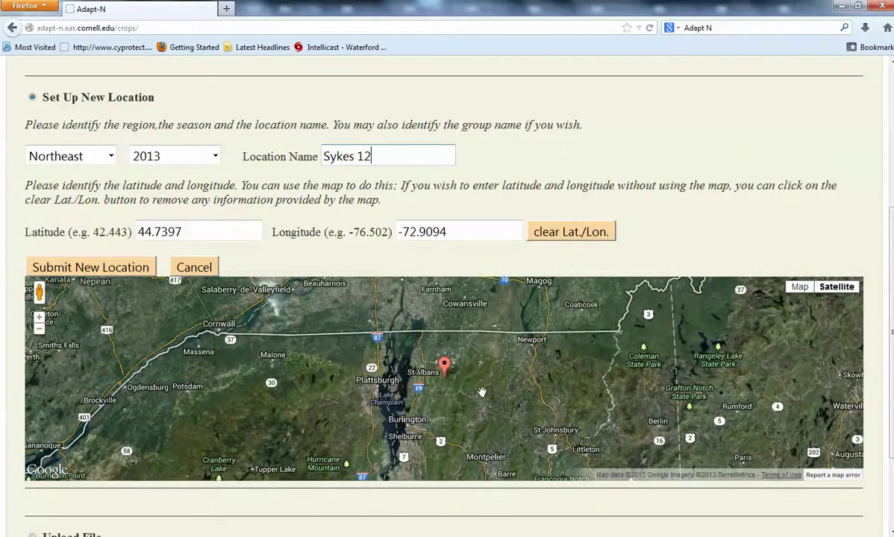
drag(522, 357, 433, 388)
scroll(439, 379, up, 2)
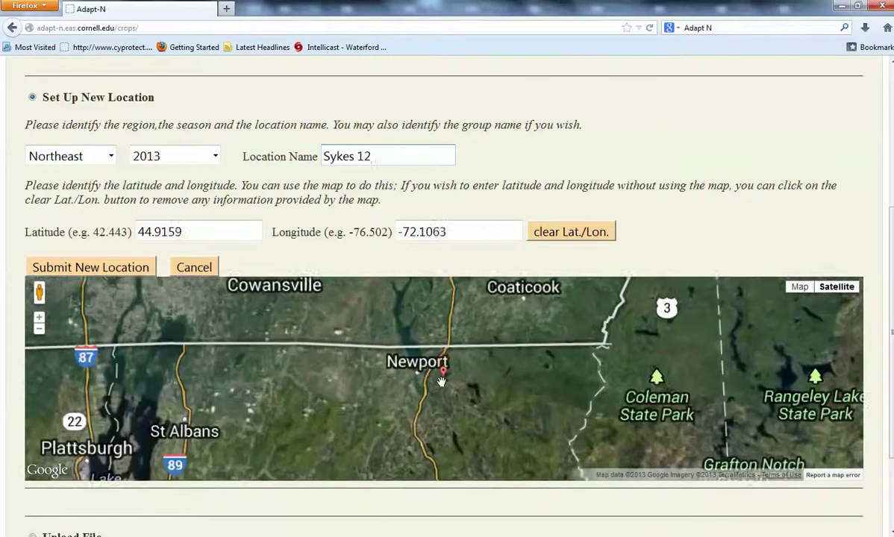
Step: Refine the marker to latitude 45.0018, longitude -72.0903 beside the highway at Derby Line, and submit the new location
scroll(443, 375, up, 1)
drag(420, 348, 422, 424)
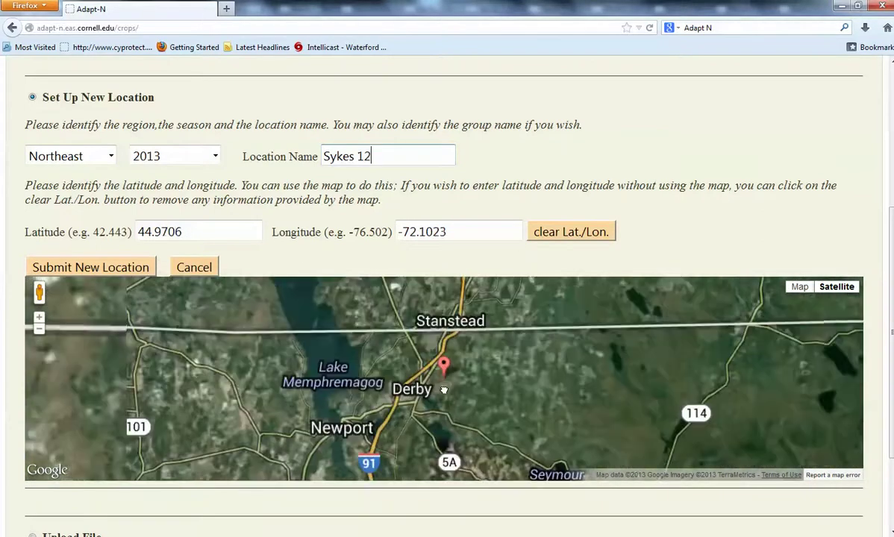
scroll(460, 383, up, 1)
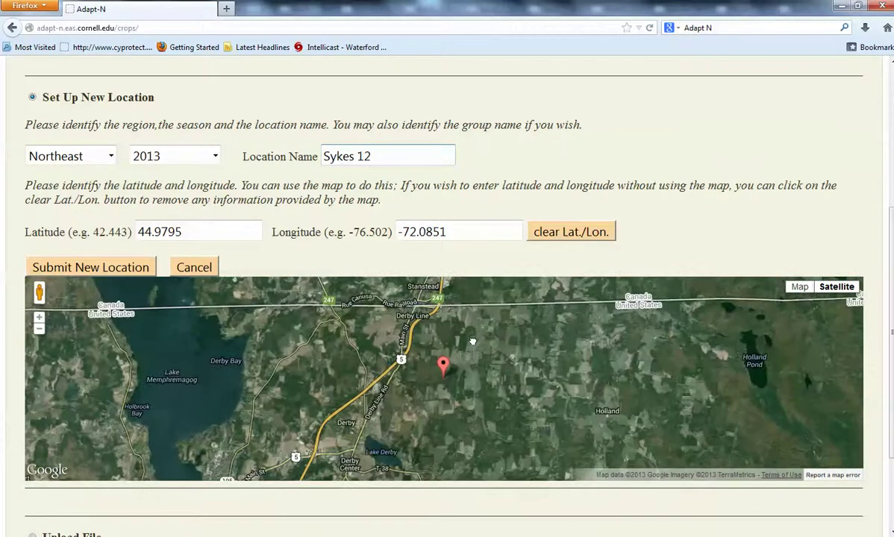
drag(474, 343, 473, 375)
scroll(472, 376, up, 1)
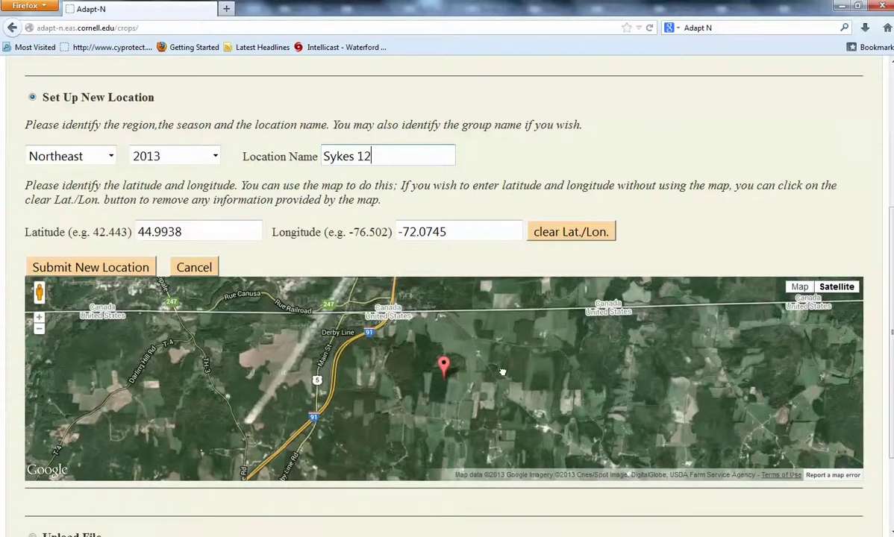
drag(504, 313, 514, 384)
scroll(453, 356, up, 1)
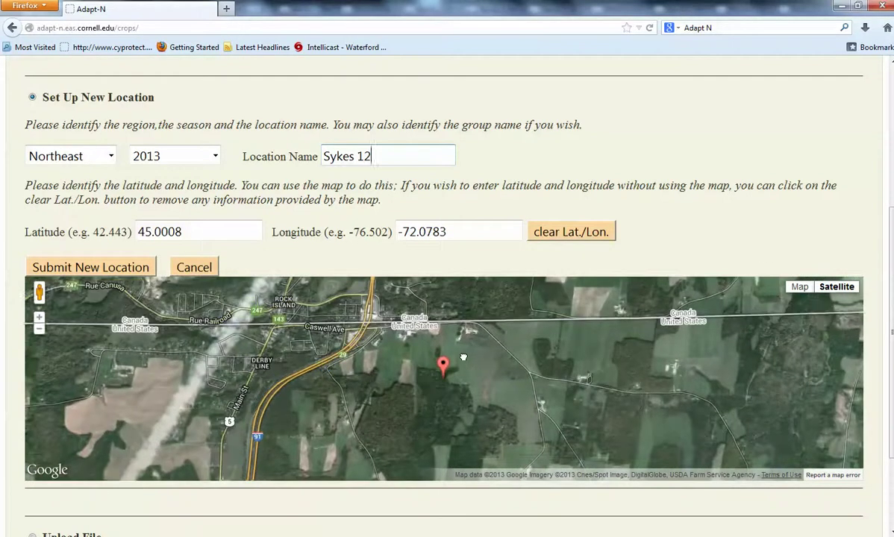
mouse_move(446, 344)
mouse_down()
mouse_move(523, 376)
mouse_move(559, 370)
mouse_up()
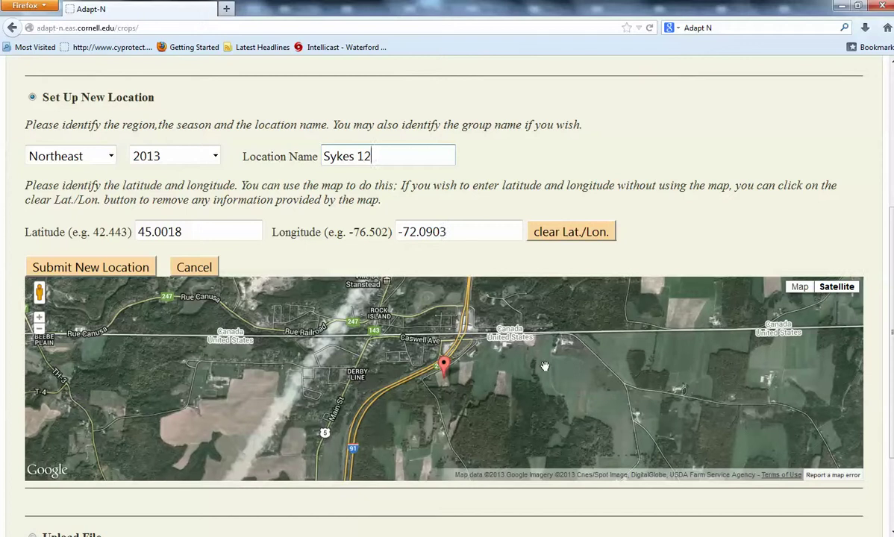
click(129, 274)
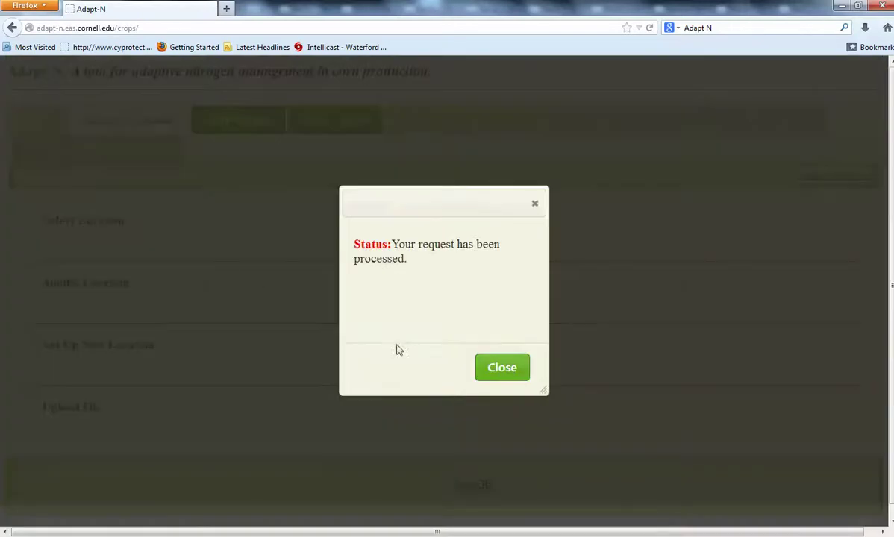
click(498, 367)
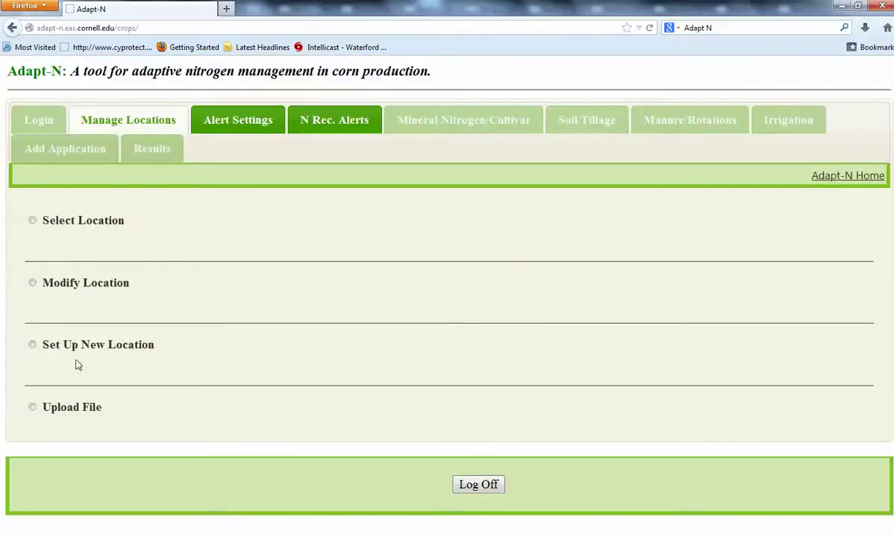
Step: Select the location Sykes 12 from the Ungrouped group of the 2013 season
click(32, 220)
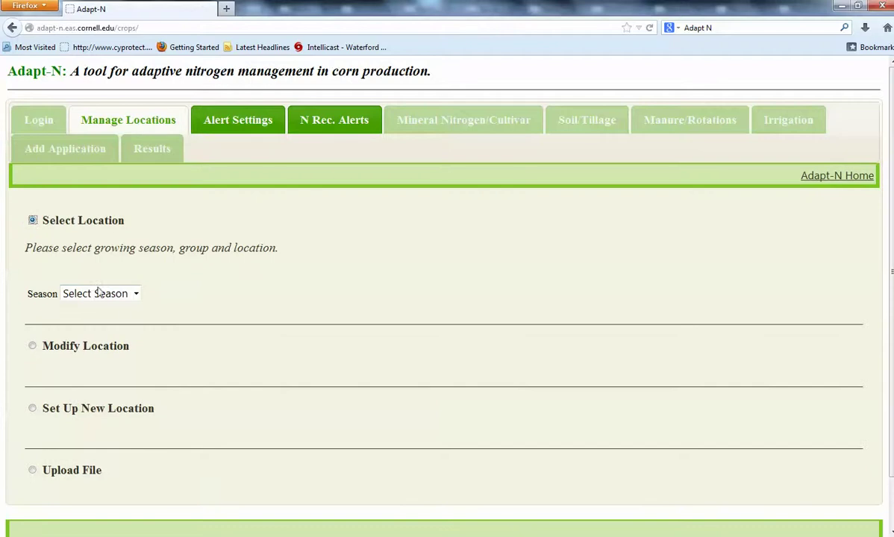
click(136, 294)
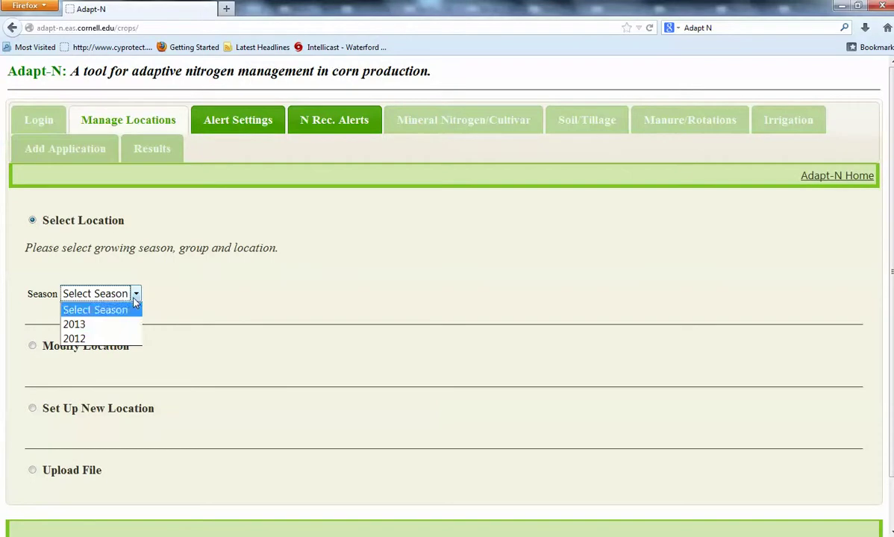
click(102, 324)
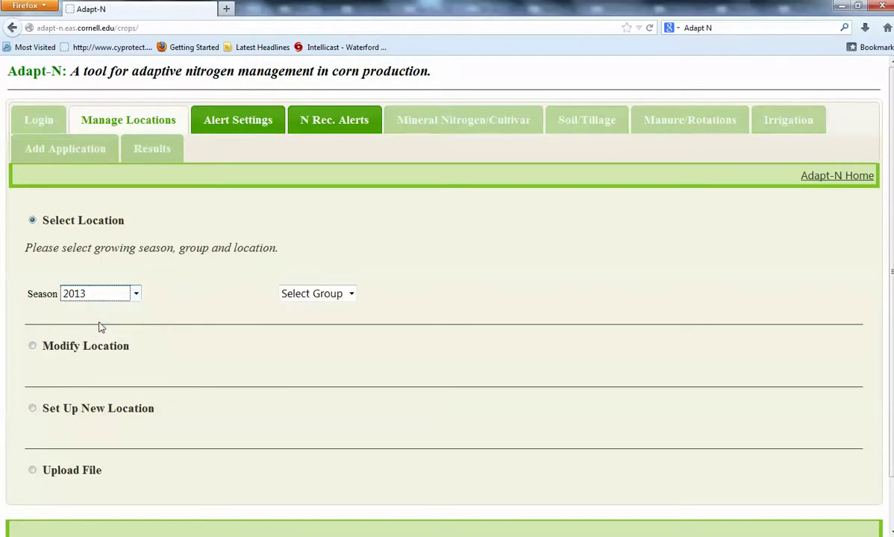
click(351, 293)
click(329, 324)
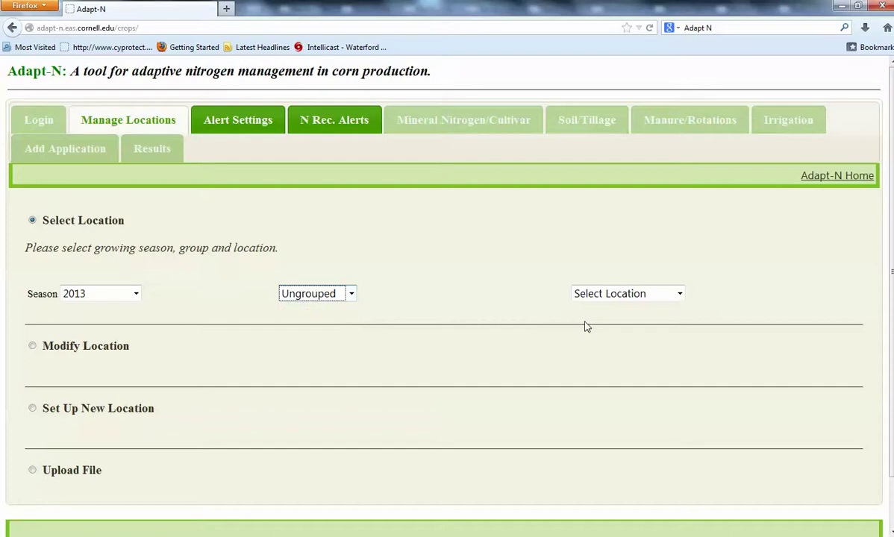
click(679, 294)
click(622, 455)
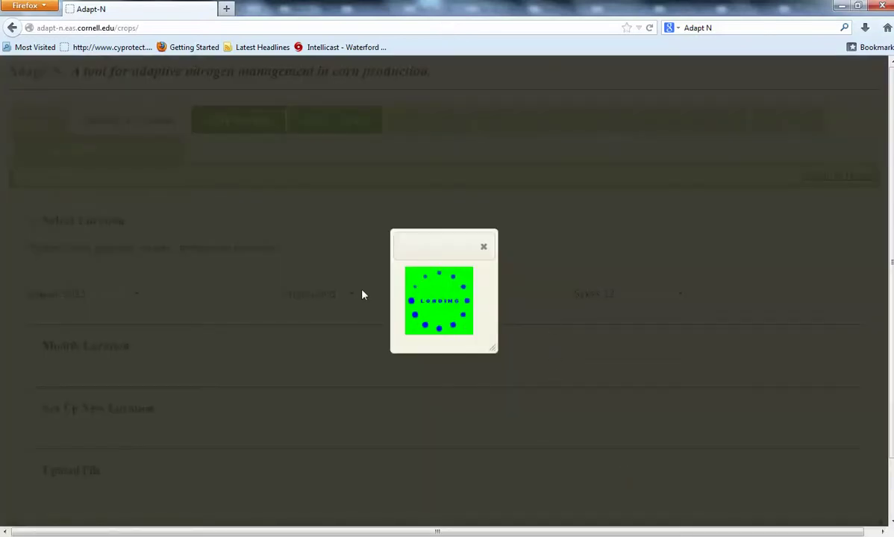
Step: Add a starter fertilizer application of ammonium polyphosphate at 6 lbs N/acre with 2"-4" placement depth, and submit it
scroll(273, 314, down, 1)
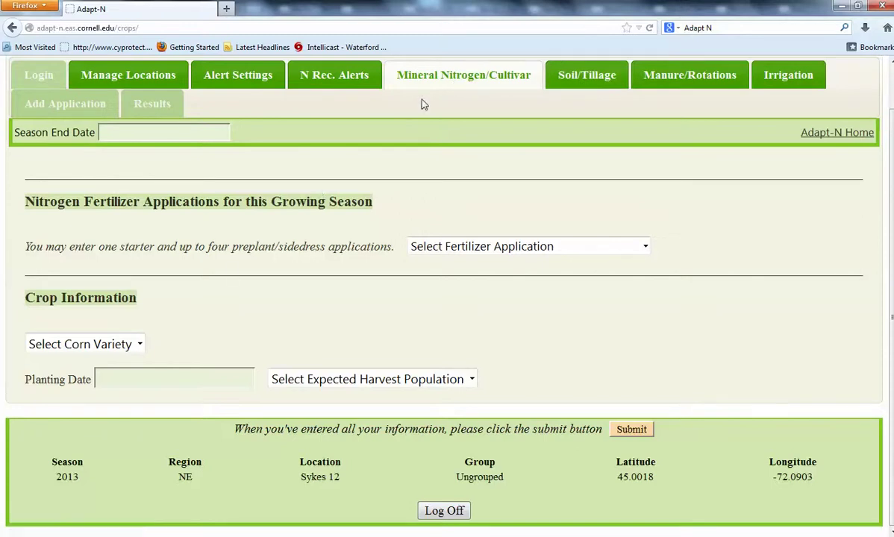
click(642, 248)
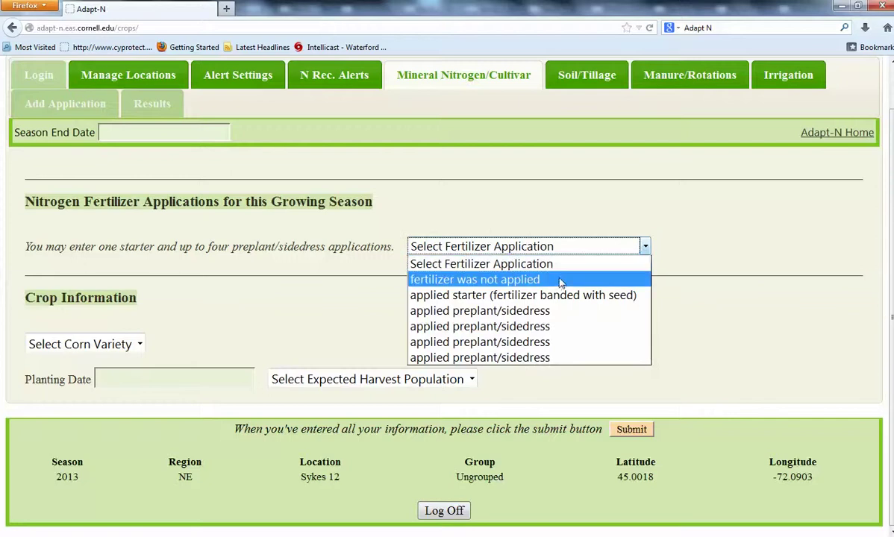
click(486, 296)
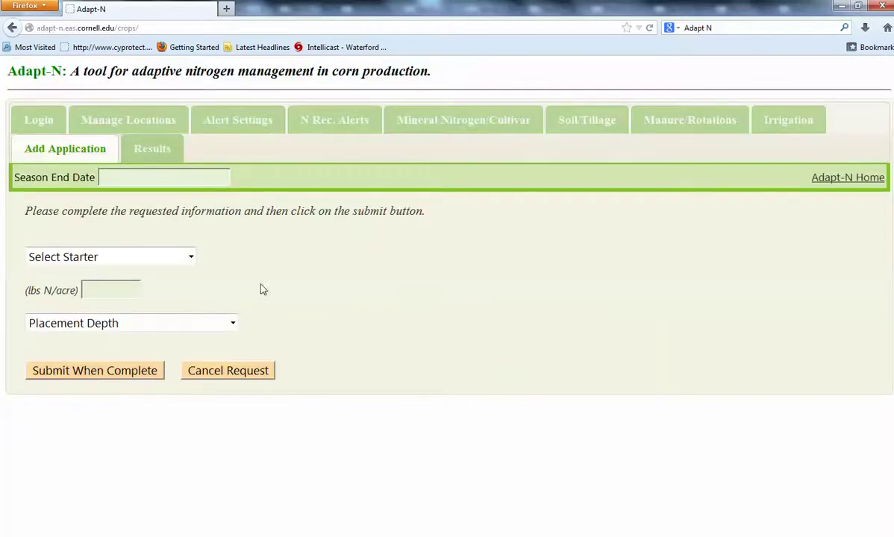
click(190, 258)
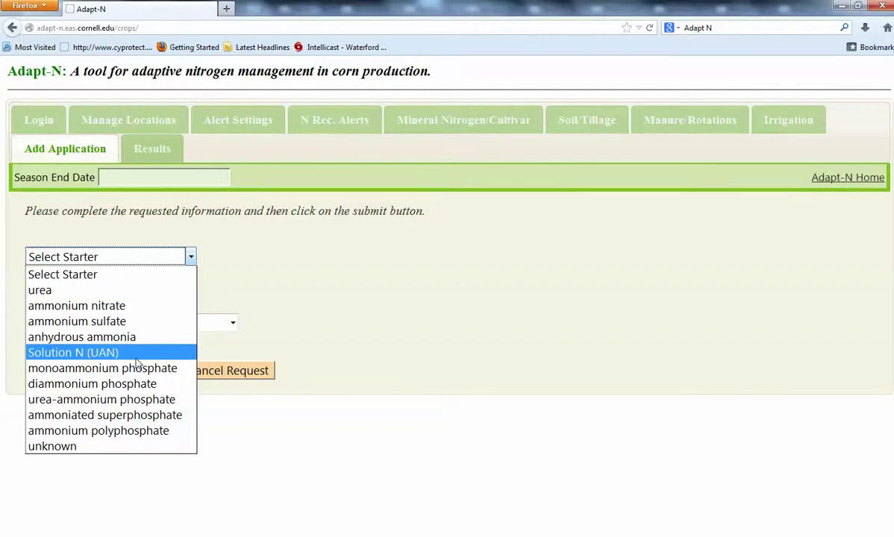
click(115, 431)
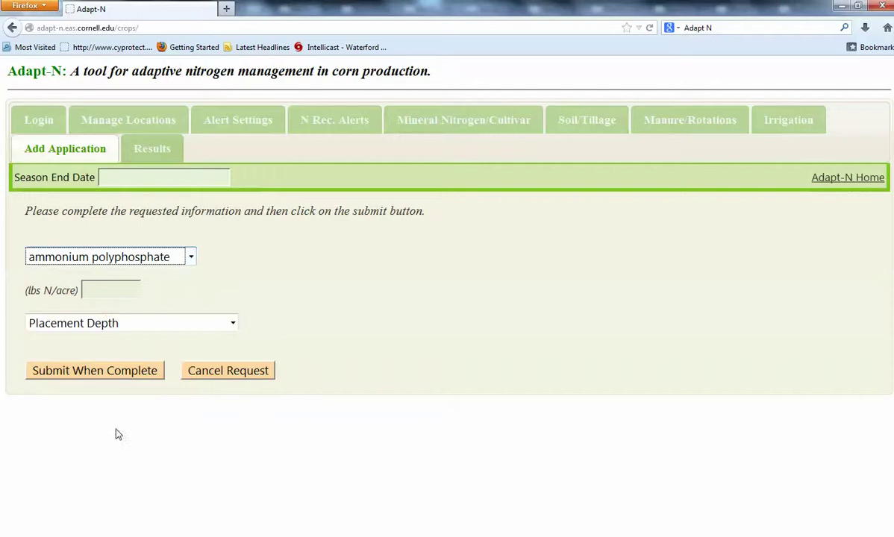
click(112, 297)
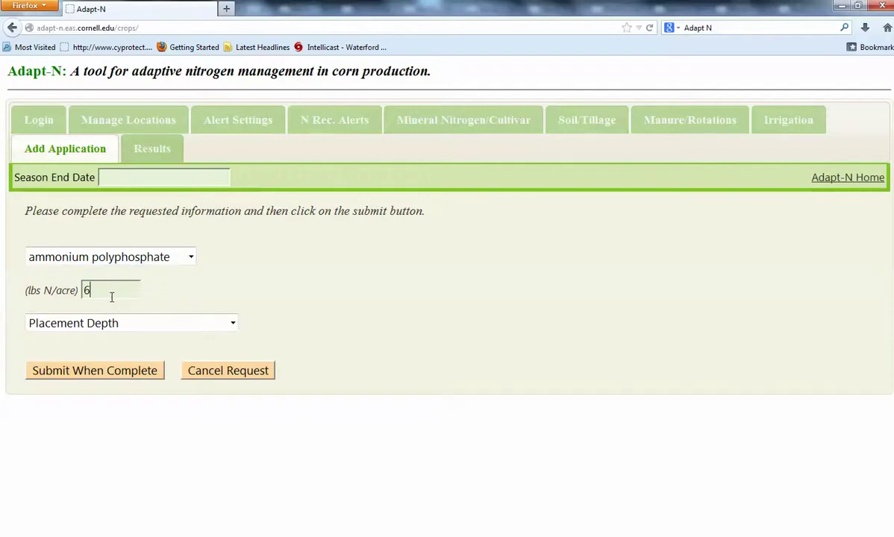
click(233, 323)
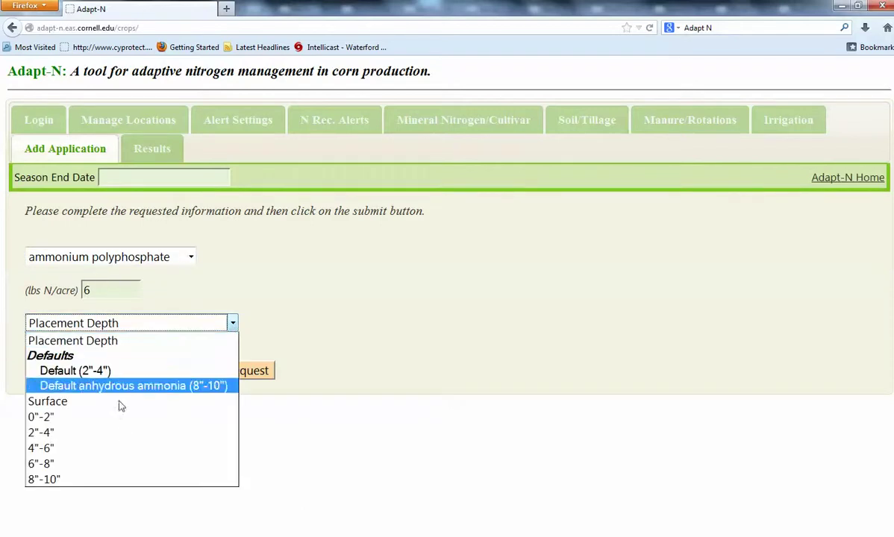
click(88, 432)
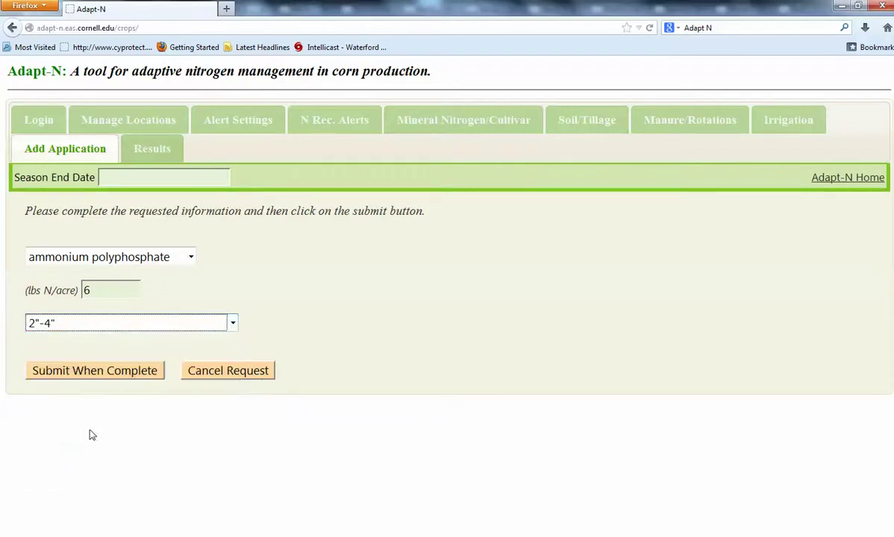
click(126, 371)
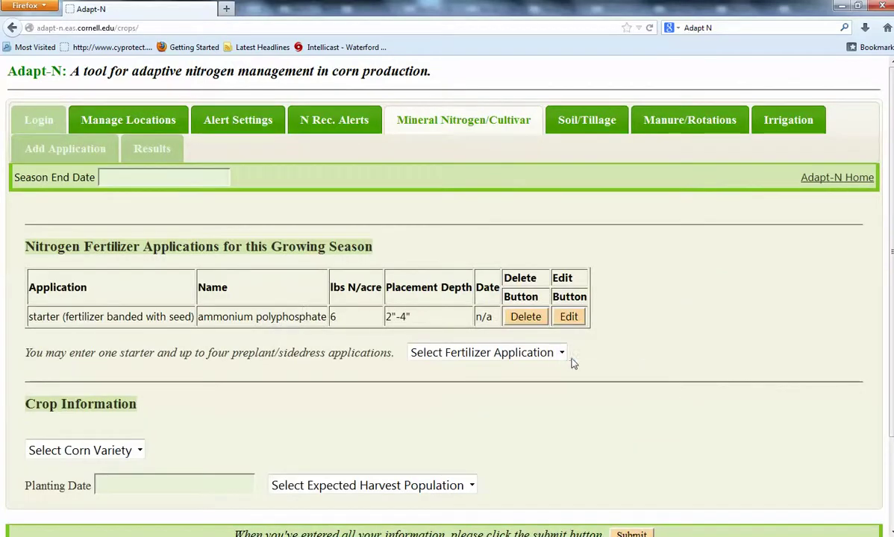
scroll(242, 403, down, 3)
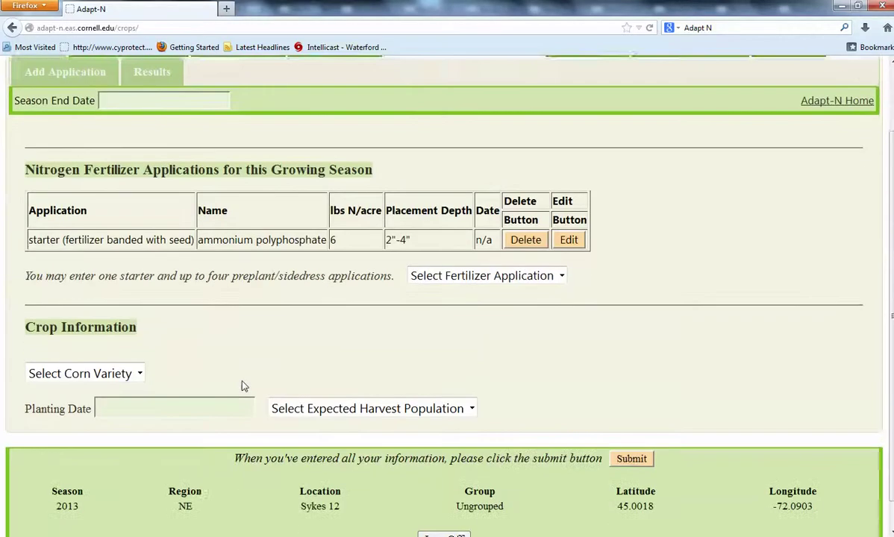
Step: Set the crop to Field Corn with the cultivar Silage: medium/late maturity (91-95 d CRM)
click(127, 345)
click(97, 381)
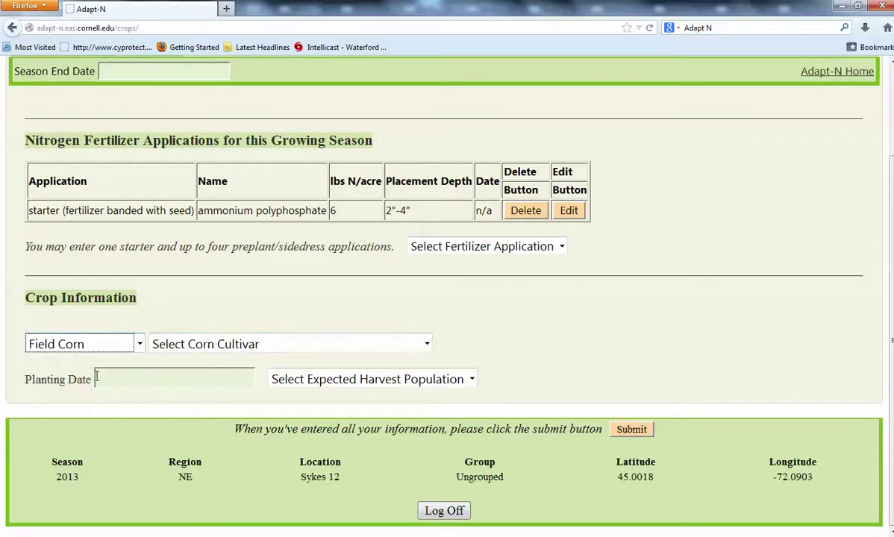
click(426, 346)
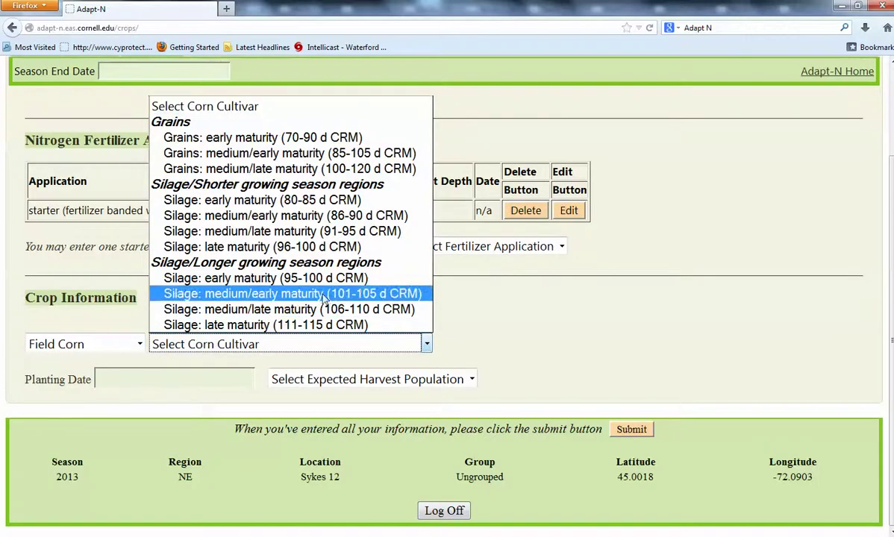
click(359, 234)
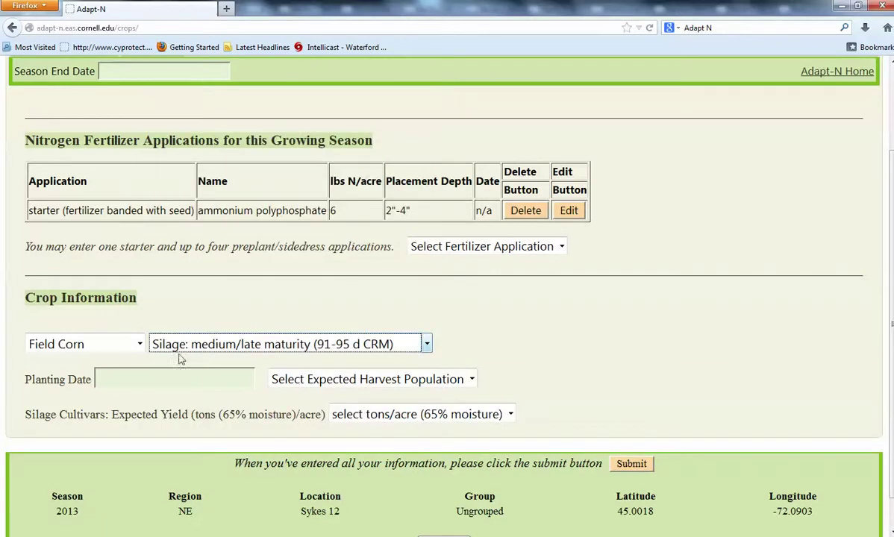
Step: Set the corn planting date to 05/30/2013
click(166, 374)
scroll(211, 379, down, 1)
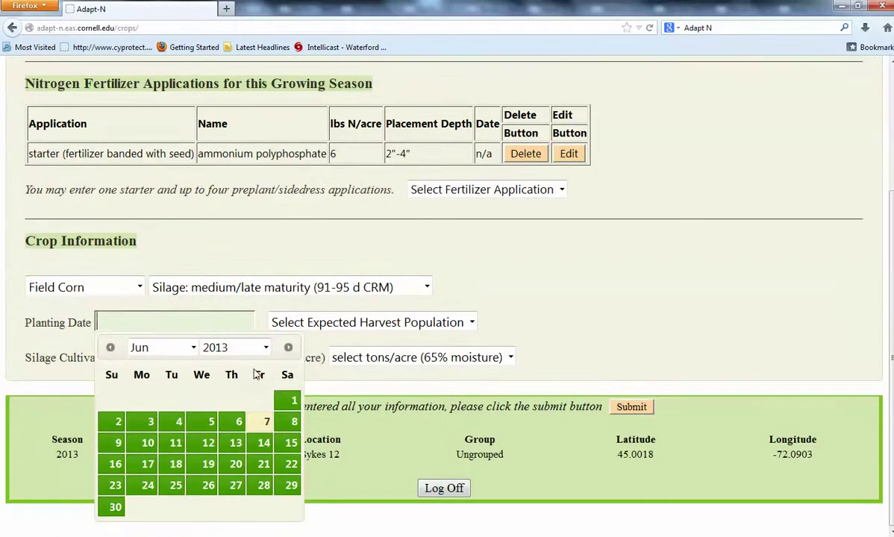
click(187, 348)
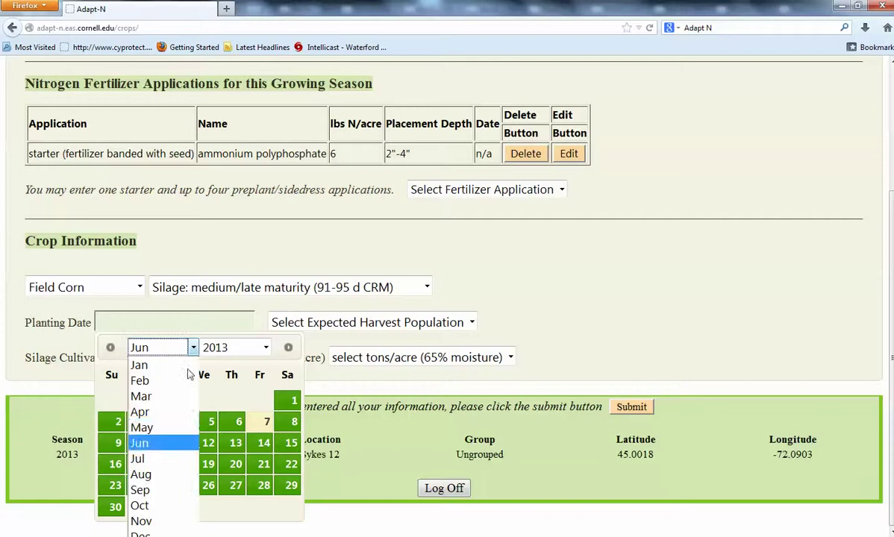
click(157, 430)
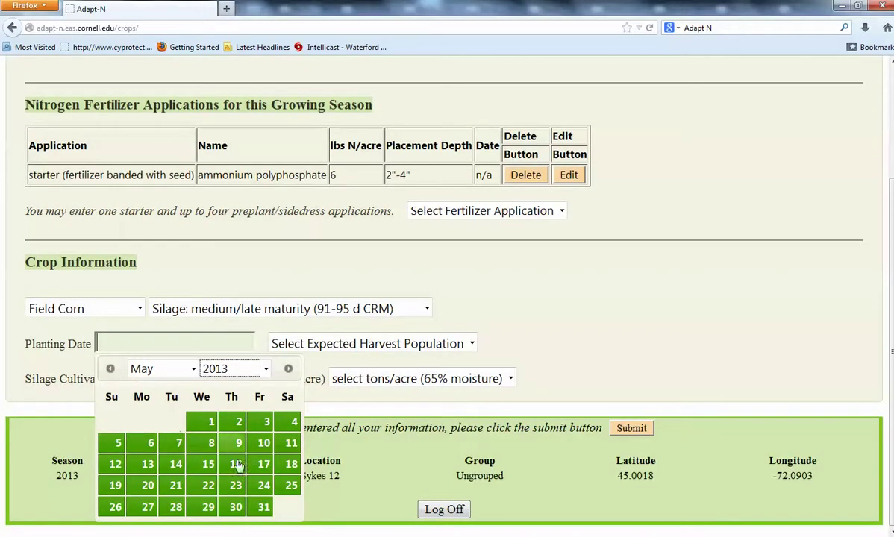
click(237, 507)
Step: Set the expected harvest population to 35,000 plants/acre and the expected silage yield to 21 - 23 tons/acre
click(459, 343)
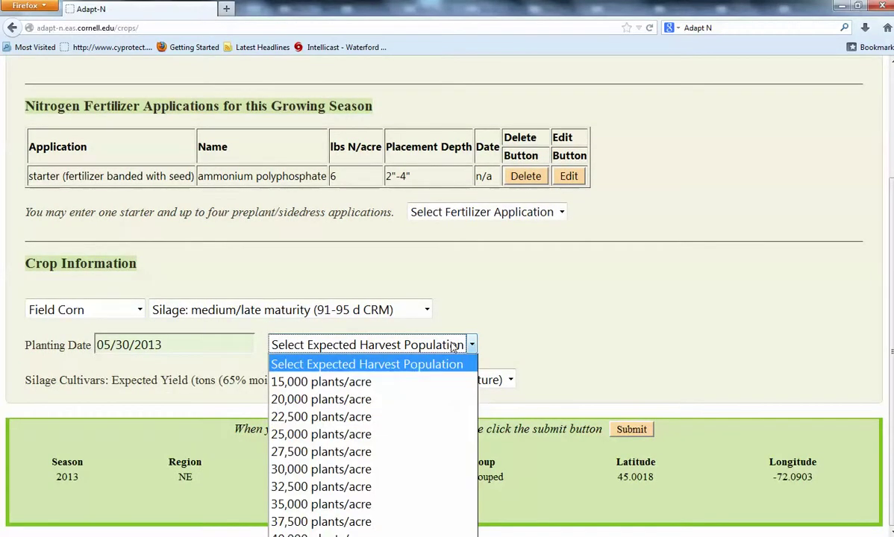
click(306, 505)
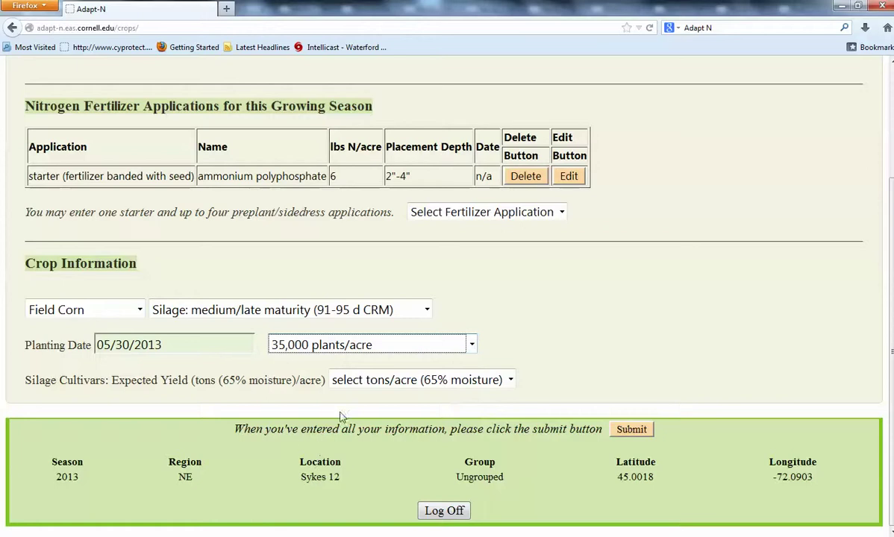
click(509, 381)
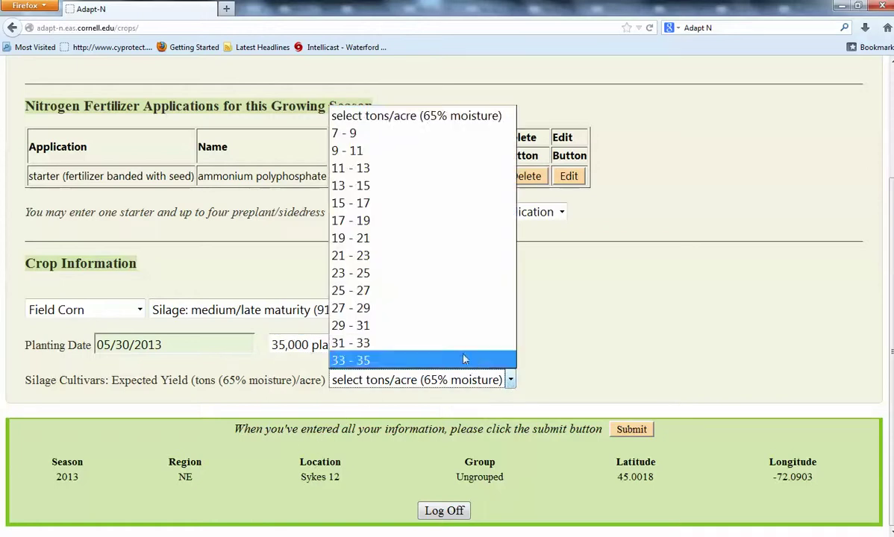
click(380, 258)
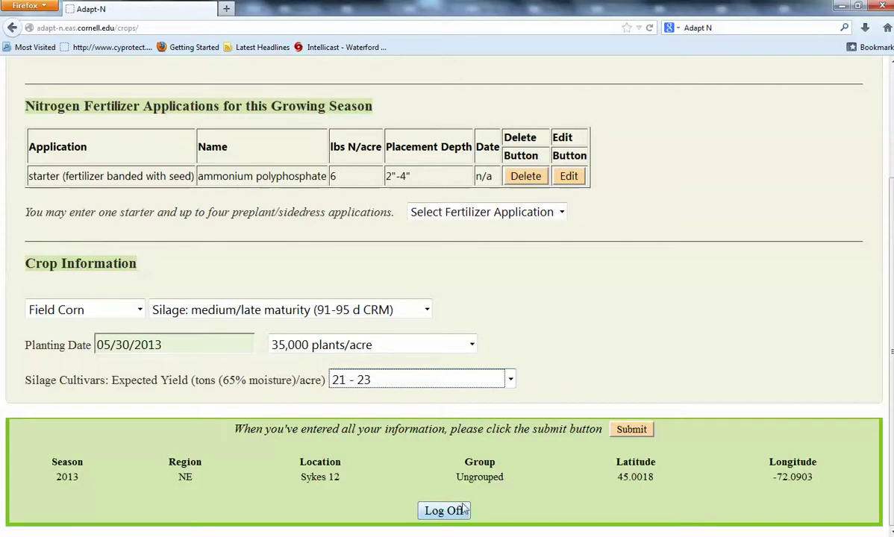
Step: Describe the field's soil as Loamy Sand / Sandy Loam with the sandy loam default rooting depth of 26-30 inches and a 3-8% slope
scroll(643, 221, up, 3)
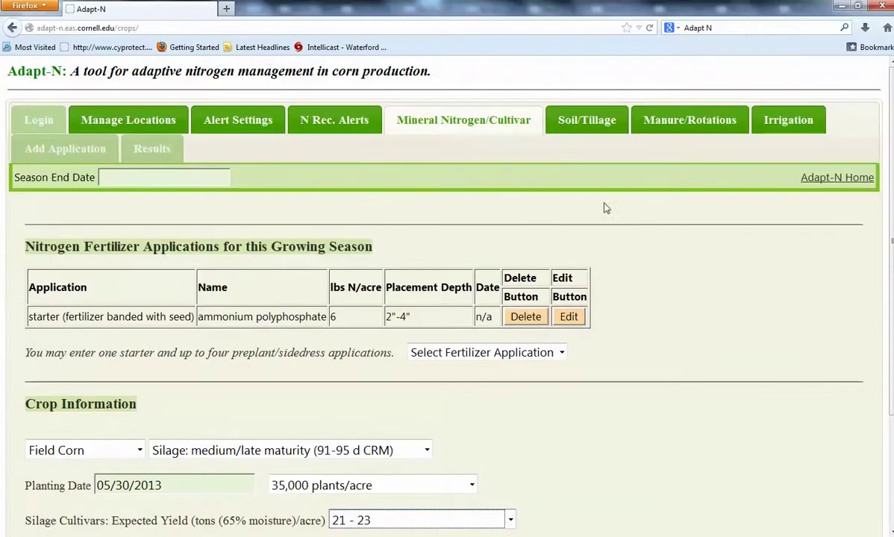
click(586, 125)
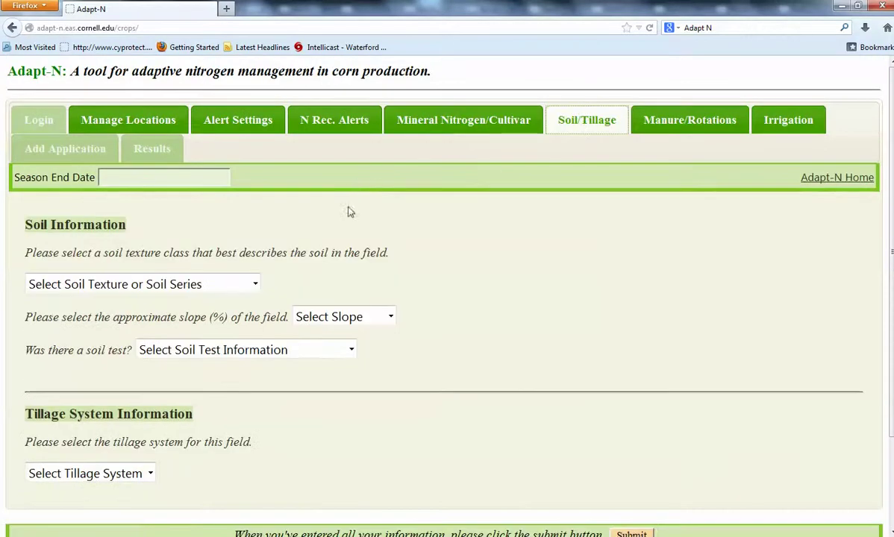
click(251, 286)
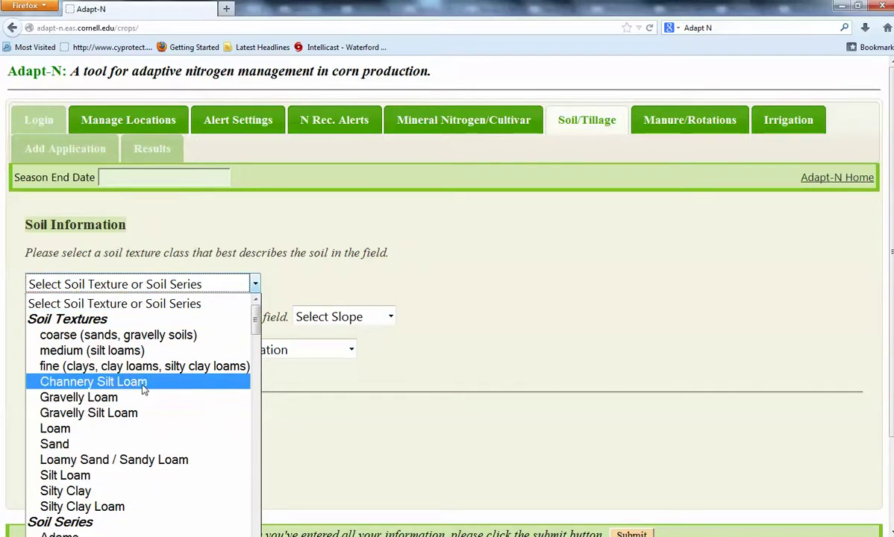
click(119, 460)
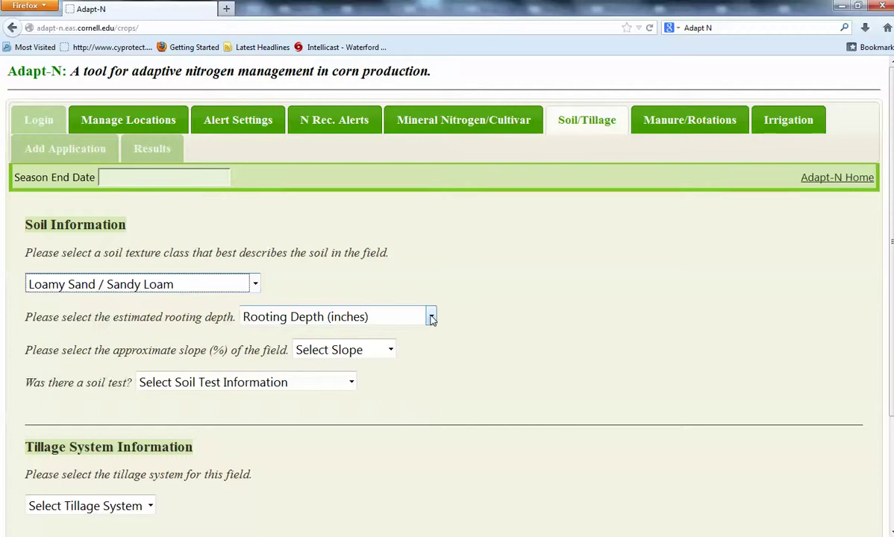
click(432, 319)
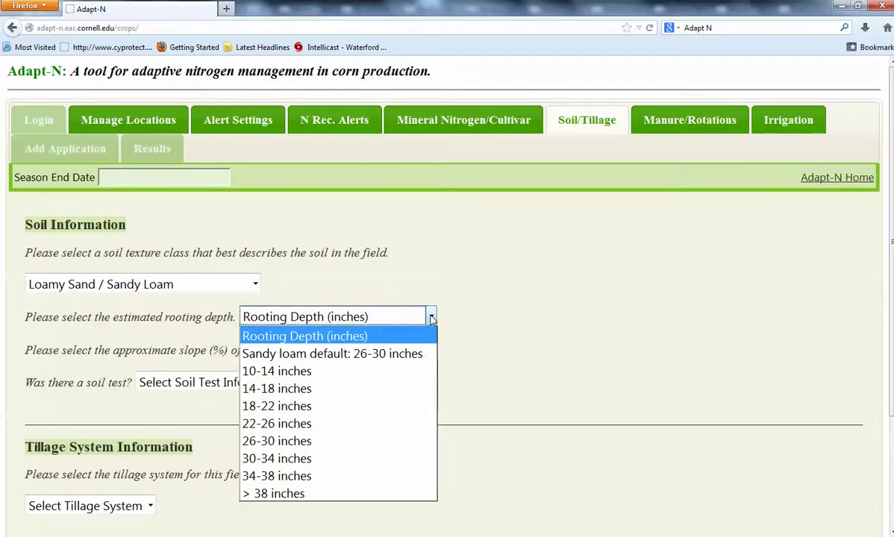
click(399, 362)
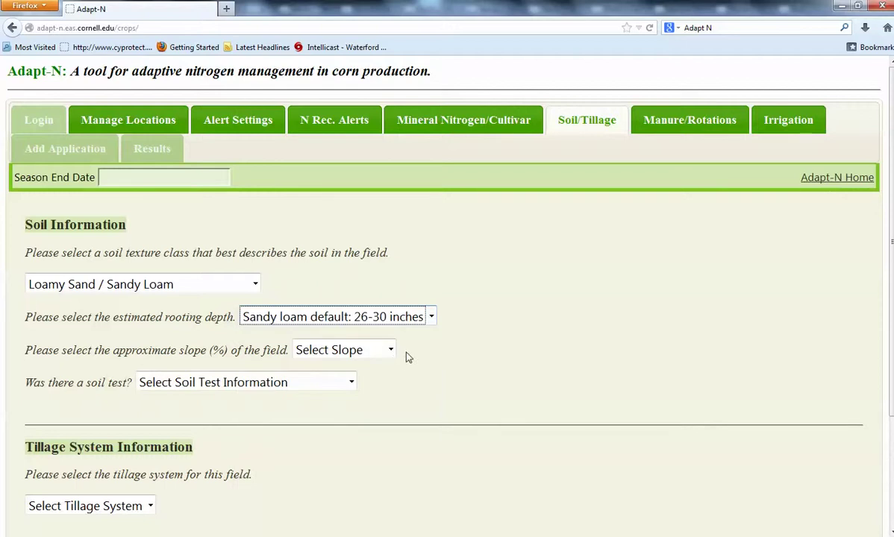
click(390, 354)
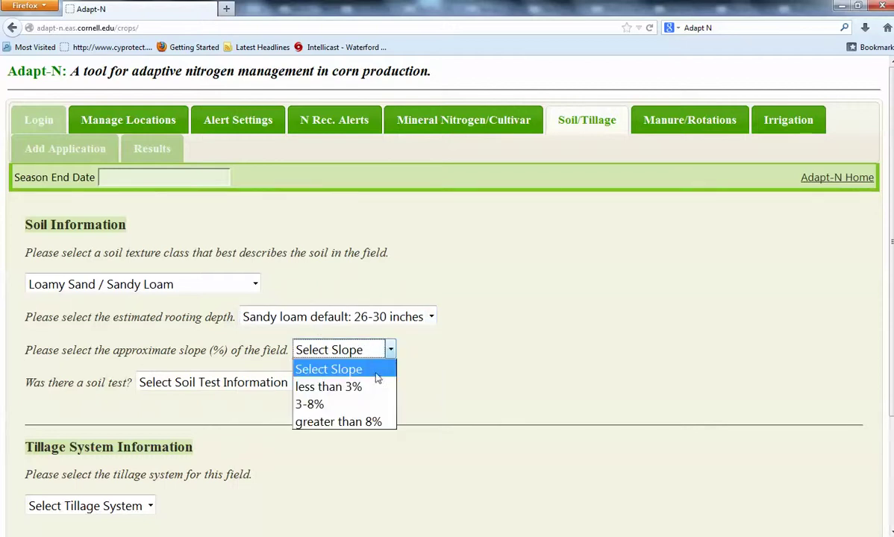
click(339, 401)
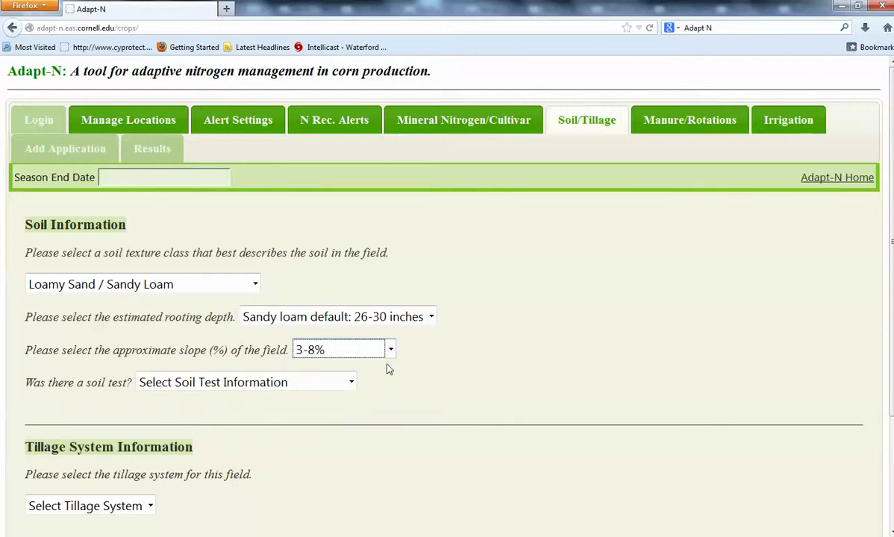
Step: Record a soil test from the last 3 years with a sample depth of 8 inches and 5.2% soil organic matter
click(351, 383)
click(298, 437)
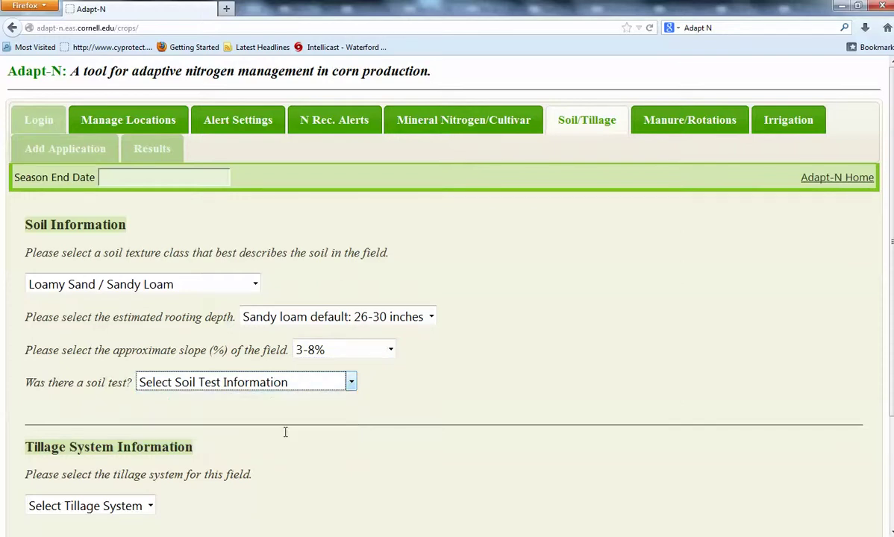
click(277, 431)
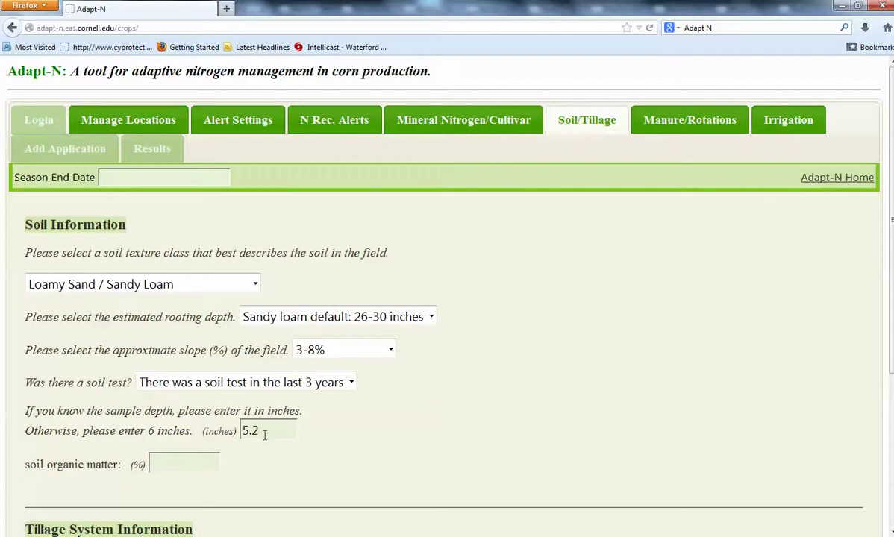
key(shift+Tab)
text(8)
click(170, 469)
text(5.2)
Step: Set the tillage system to Spring plowing, dated 05/03/2013, with a primary tillage depth of 12 inches
scroll(486, 343, down, 3)
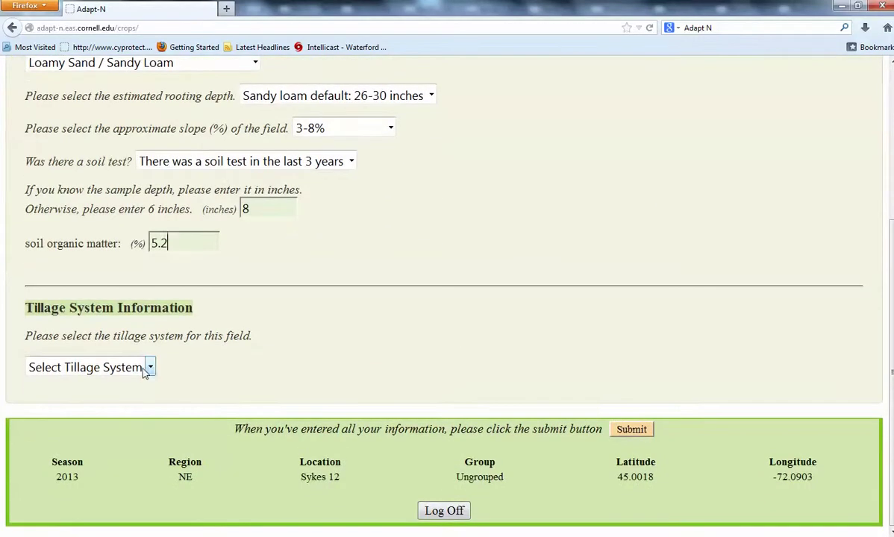
click(150, 367)
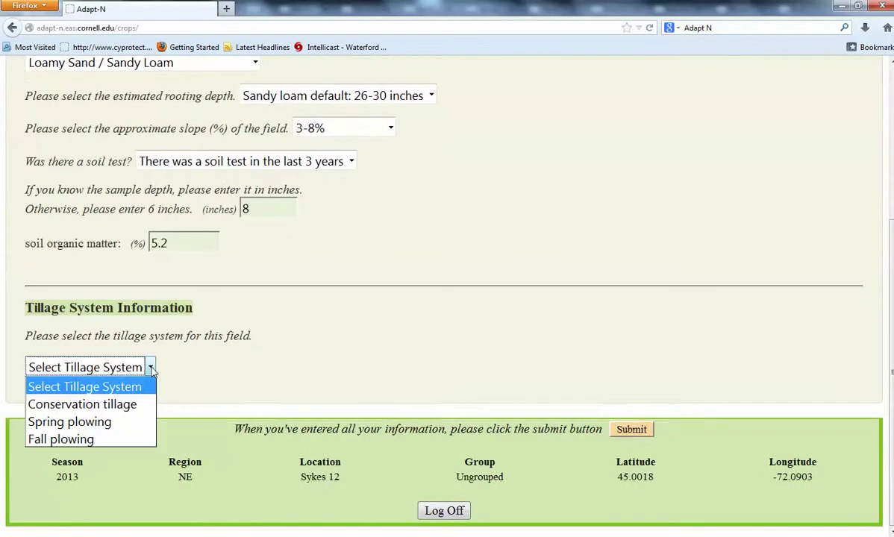
click(85, 422)
click(243, 402)
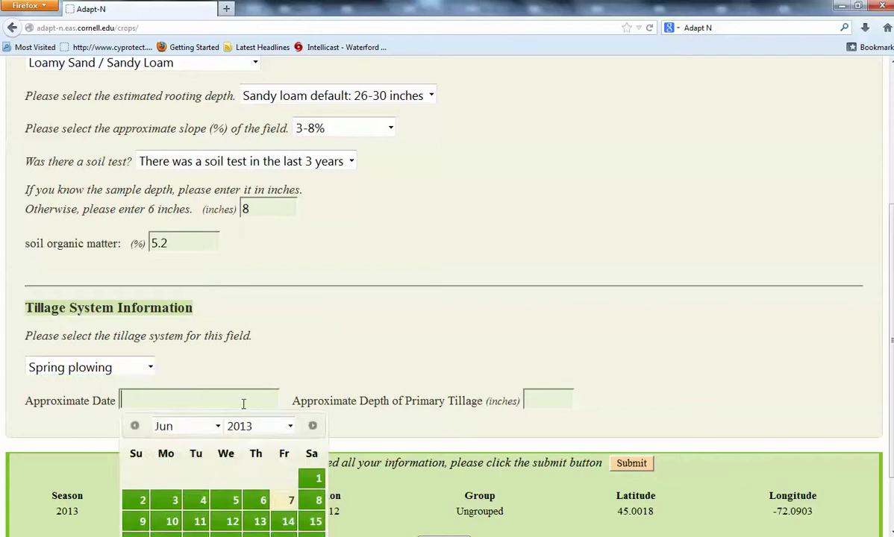
click(218, 427)
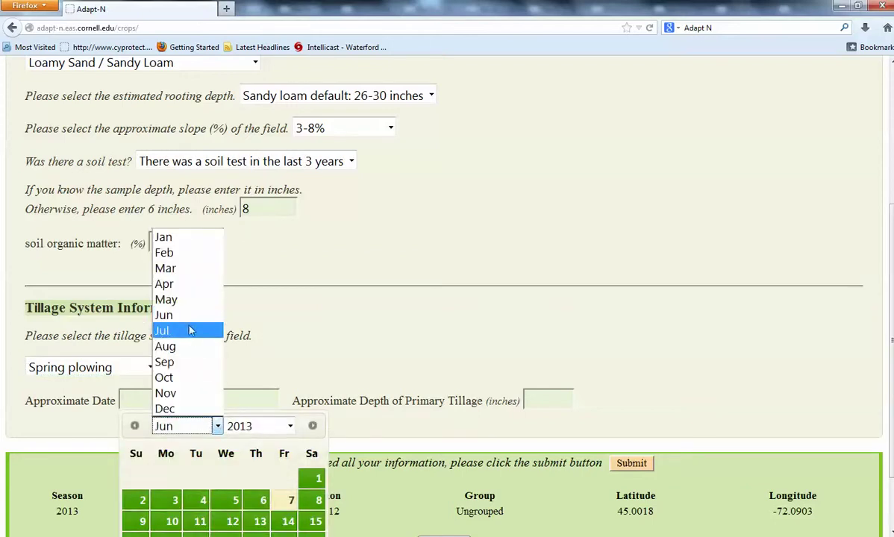
click(212, 301)
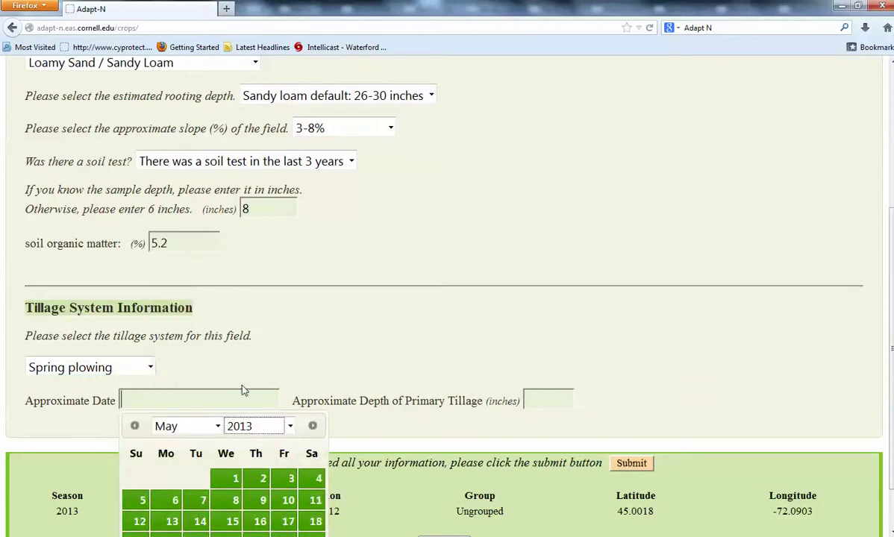
click(290, 479)
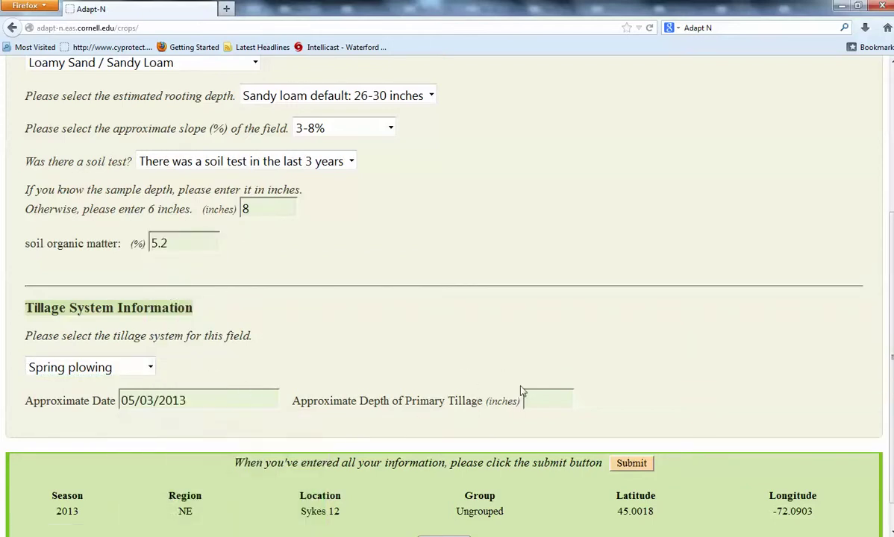
click(561, 403)
text(12)
Step: Start a manure application for 2011 and date it 05/03/2011
scroll(591, 343, up, 5)
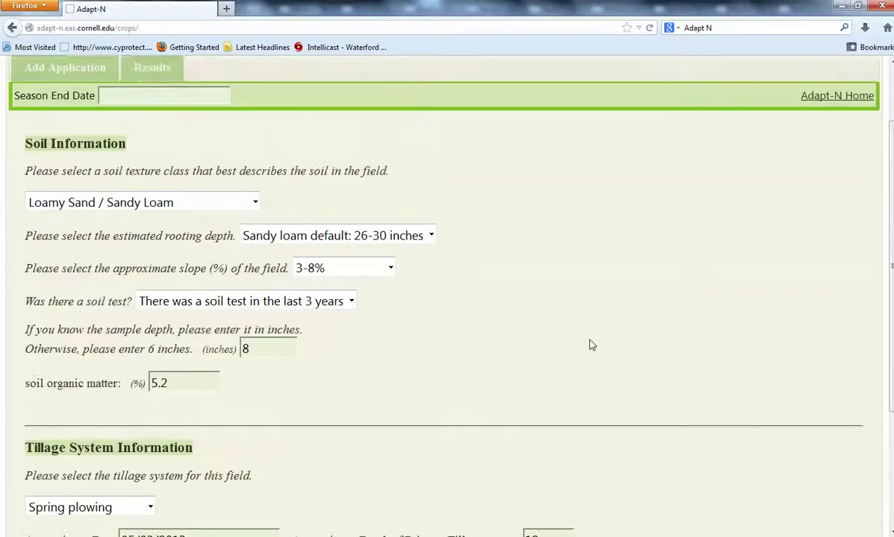
click(648, 119)
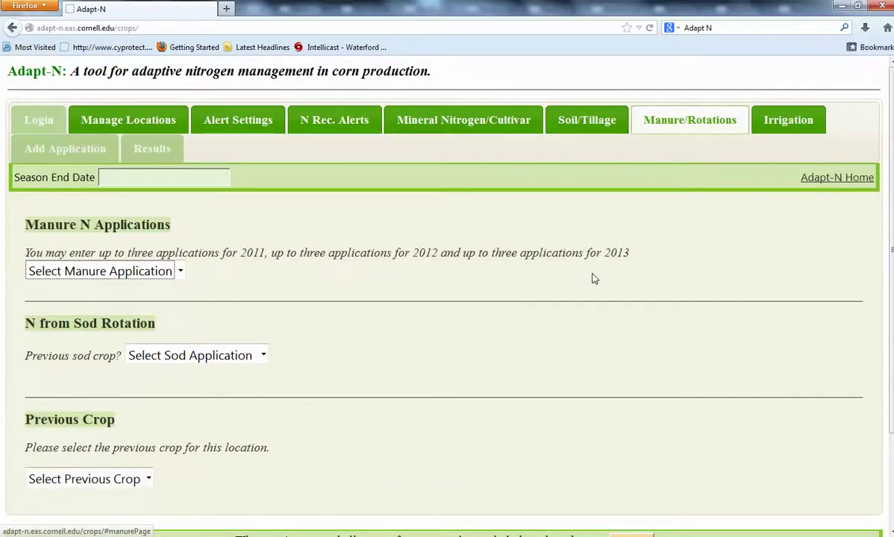
click(150, 275)
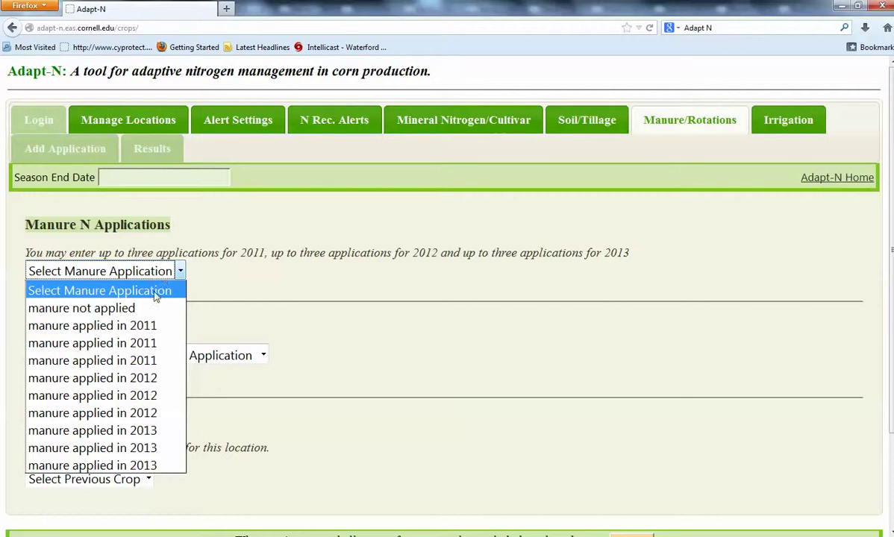
click(146, 322)
click(175, 256)
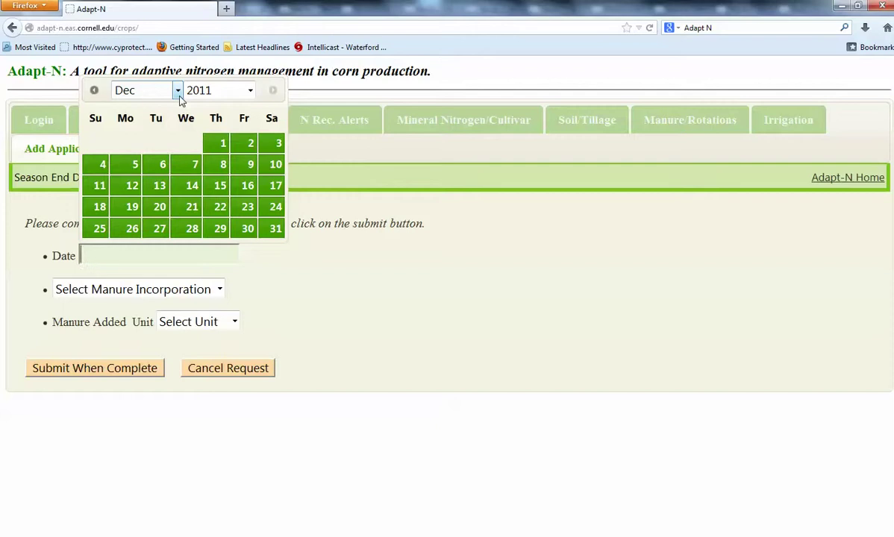
click(179, 93)
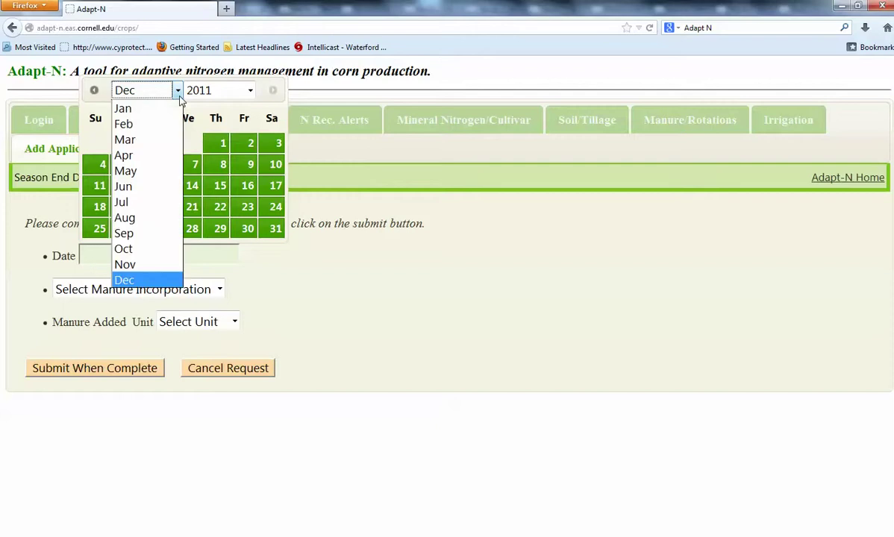
click(142, 172)
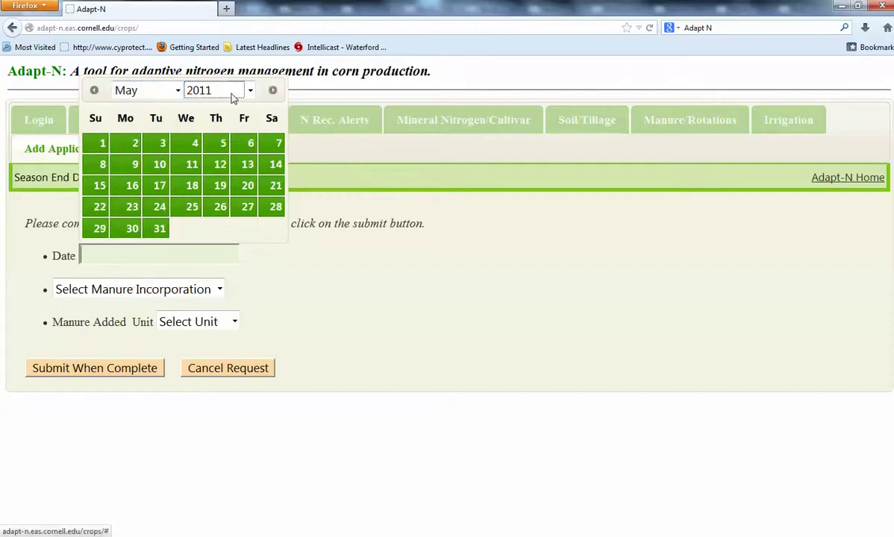
click(162, 145)
Step: Set the 2011 manure application to incorporated within 5 days at a rate of 4500 gallons/acre
click(220, 289)
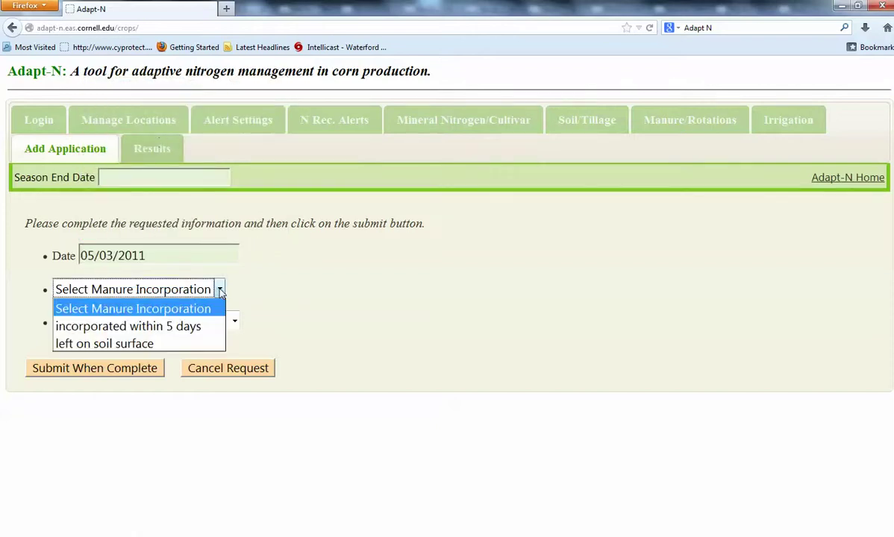
click(186, 326)
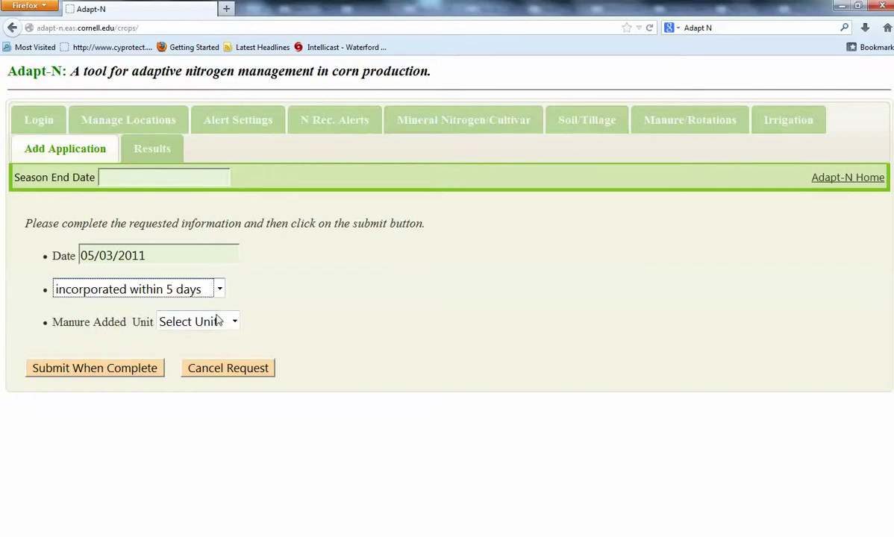
click(235, 322)
click(192, 359)
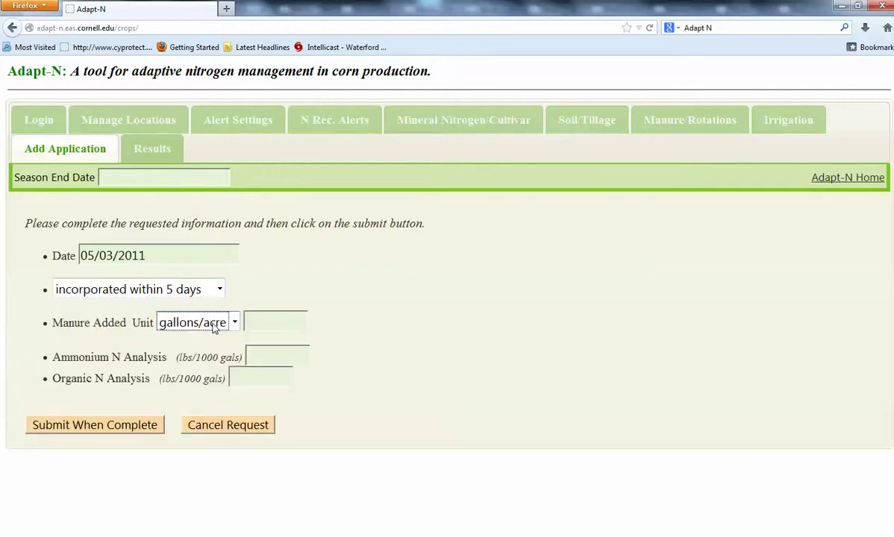
click(256, 314)
text(4500)
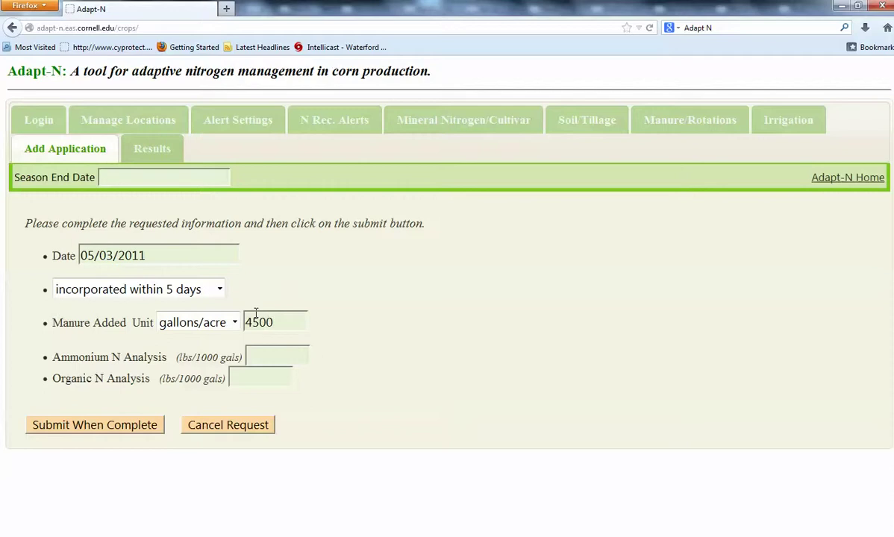
Step: Enter 12.5 ammonium N and 15 organic N lbs/1000 gals for the 2011 manure and submit the application
click(279, 352)
text(12.5)
click(252, 376)
text(15)
click(117, 431)
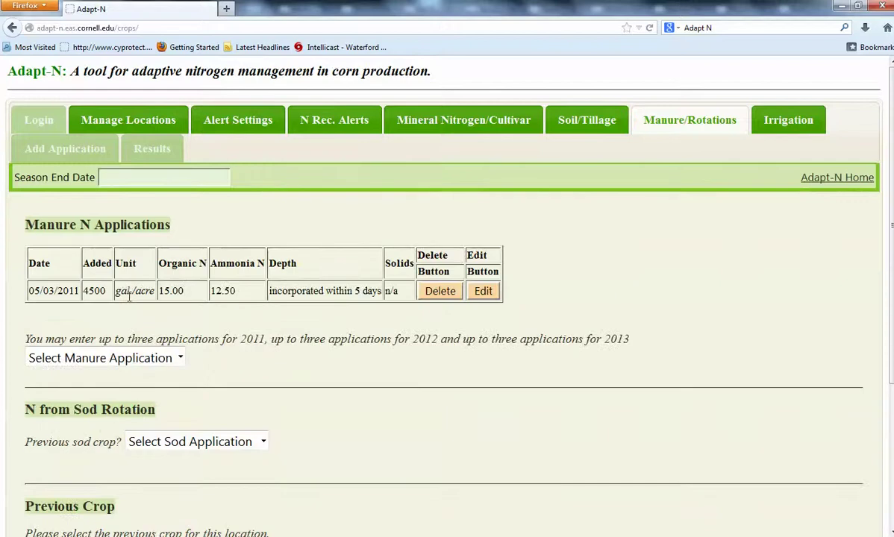
Step: Start a manure application for 2012 and date it 05/03/2012
click(178, 358)
click(139, 447)
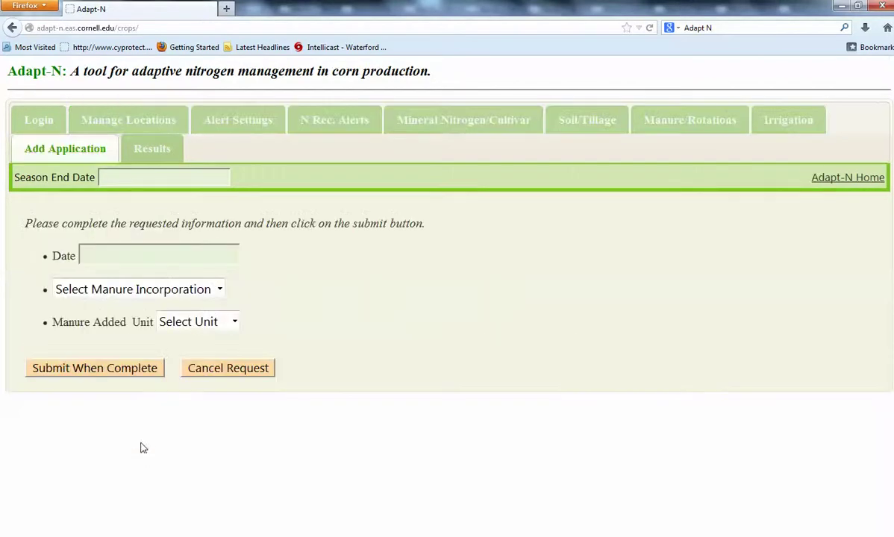
click(99, 255)
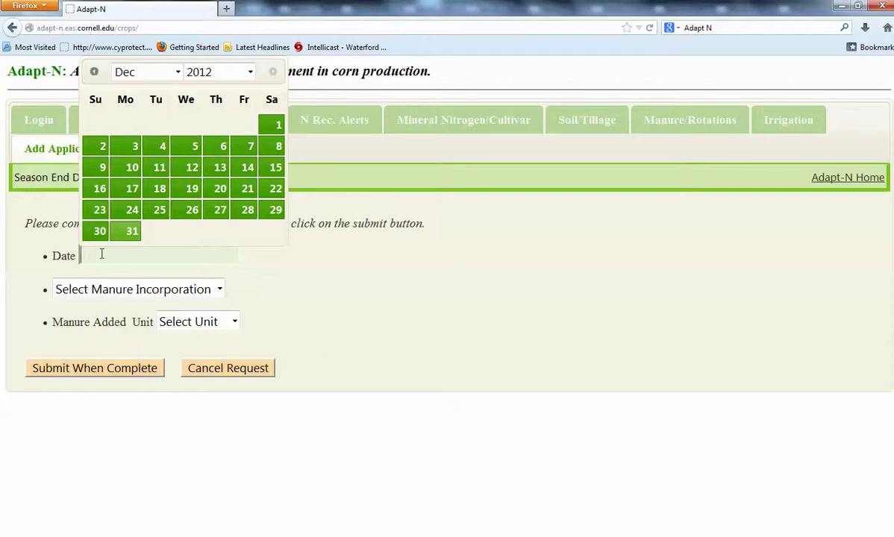
text(12)
click(176, 73)
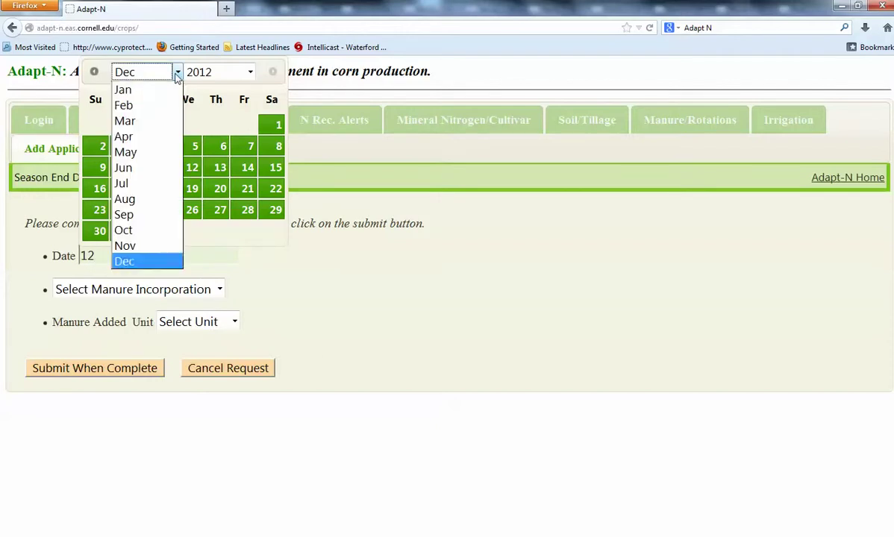
click(127, 154)
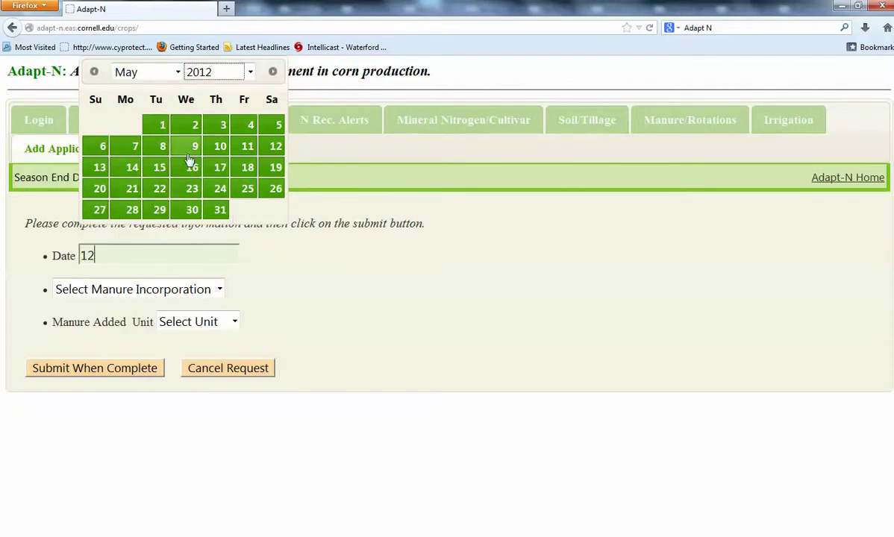
click(217, 127)
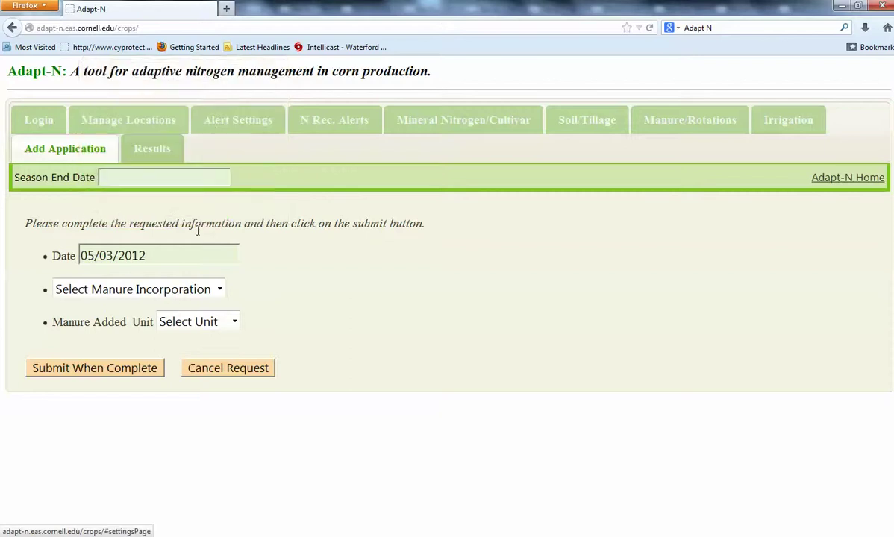
Step: Set the 2012 manure application to incorporated within 5 days at a rate of 4500 gallons/acre
click(217, 289)
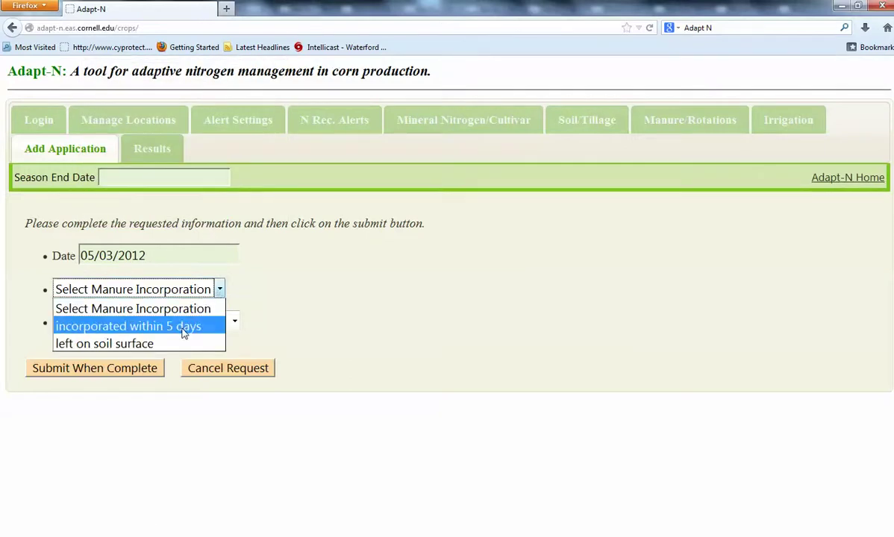
click(147, 332)
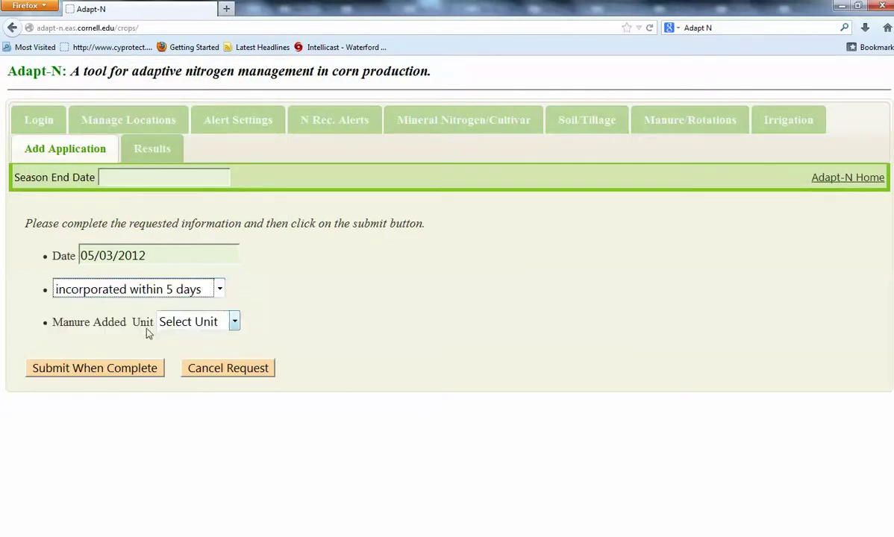
click(234, 323)
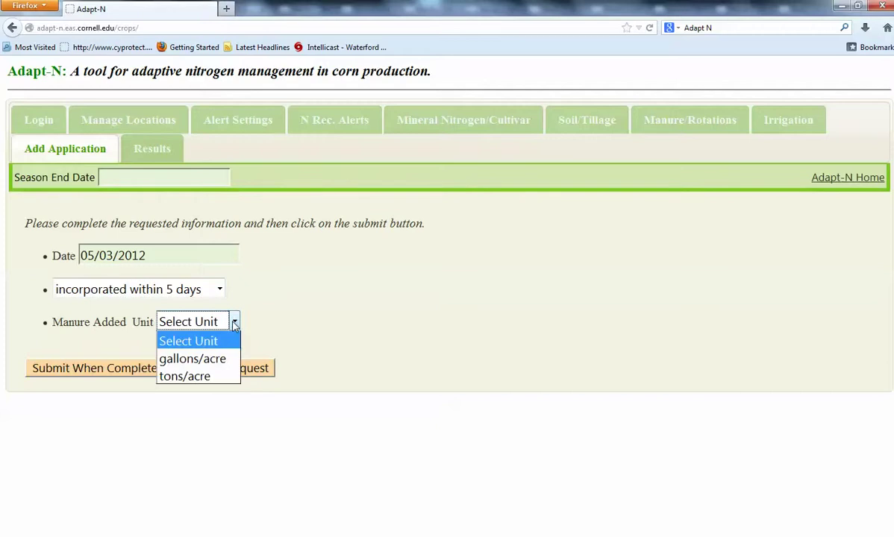
click(192, 359)
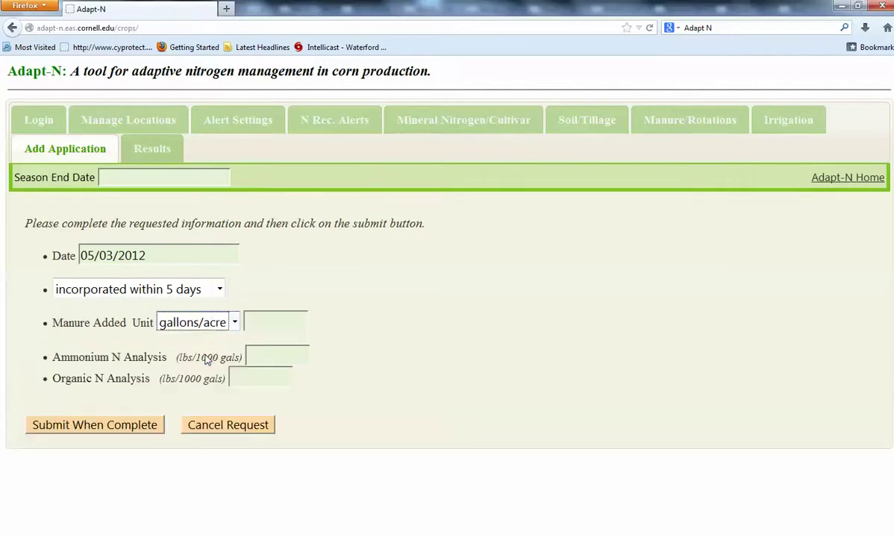
click(234, 324)
click(255, 321)
text(4500)
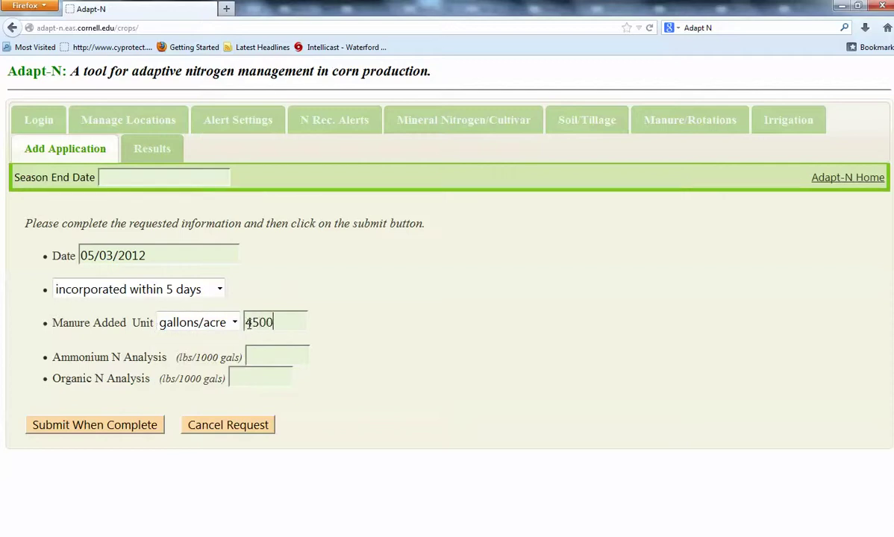
Step: Enter 12.5 ammonium N and 15 organic N lbs/1000 gals for the 2012 manure and submit the application
text(12.5)
click(244, 379)
text(15)
click(97, 427)
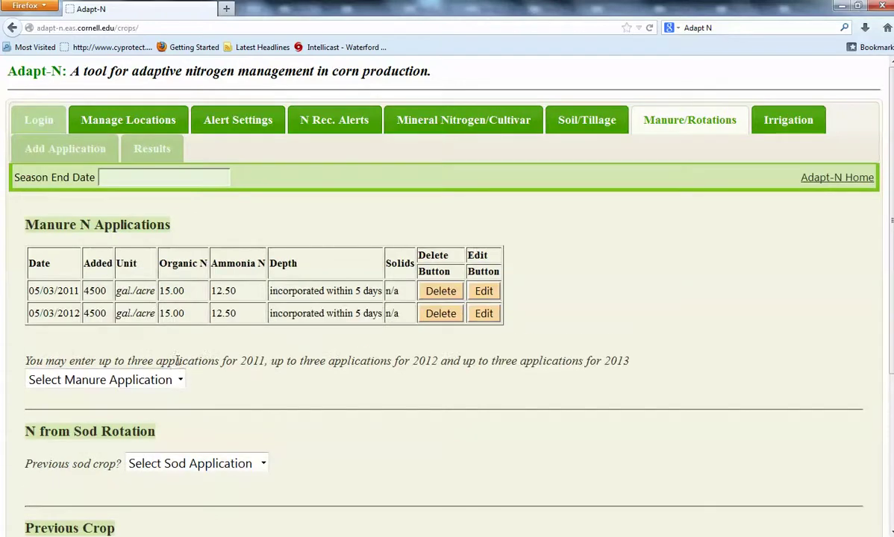
Step: Start a manure application for 2013 and date it 05/03/2013
click(112, 380)
click(114, 522)
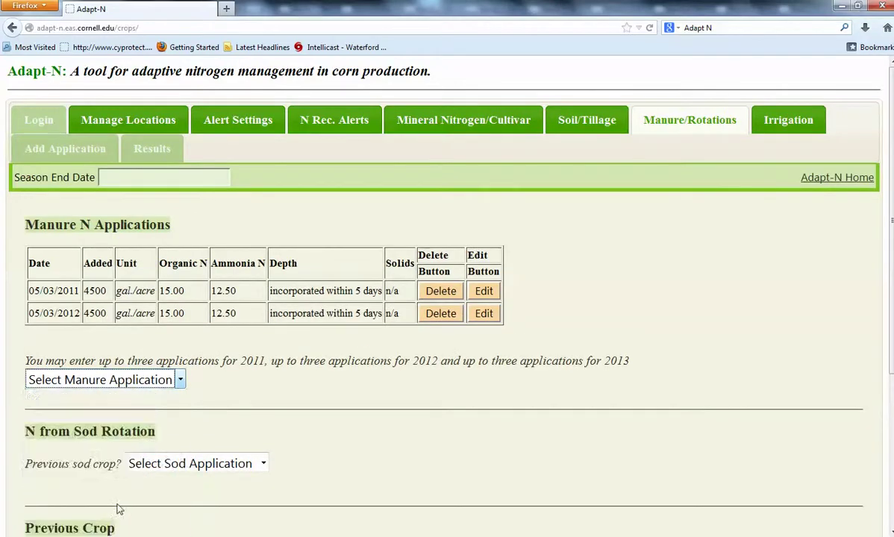
click(180, 259)
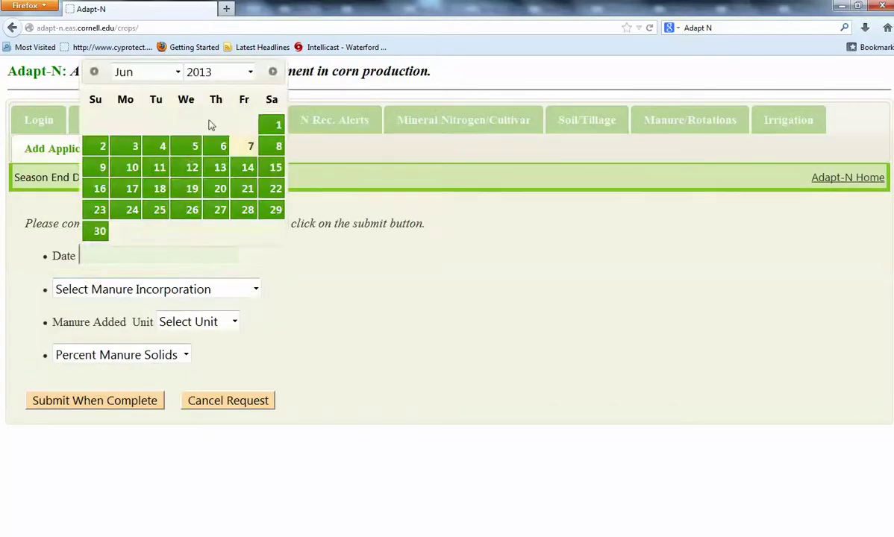
click(168, 71)
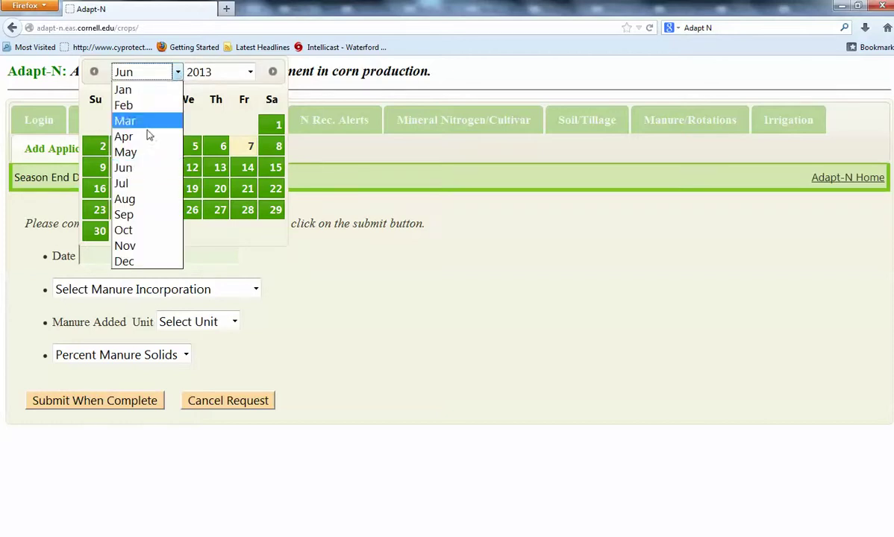
click(183, 150)
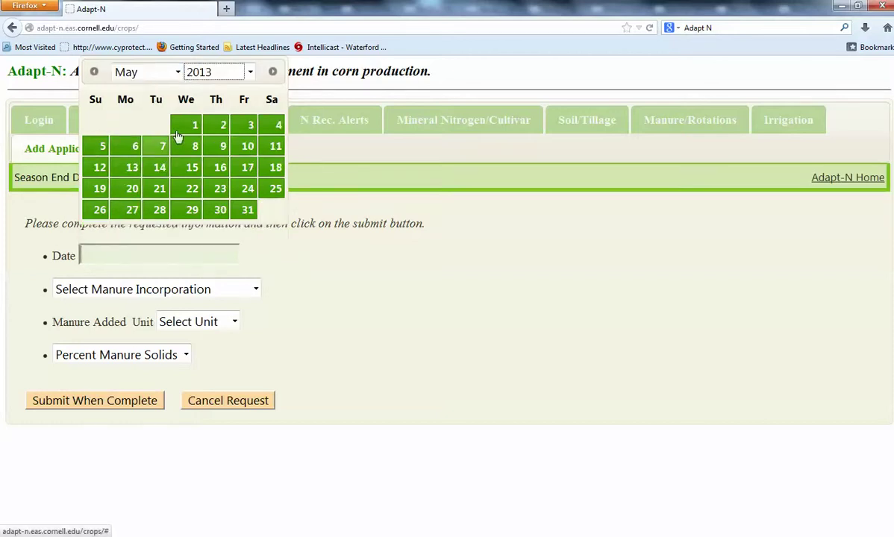
click(248, 126)
Step: Set the 2013 manure application to delayed incorporation up to 2 days at a rate of 4500 gallons/acre
click(250, 294)
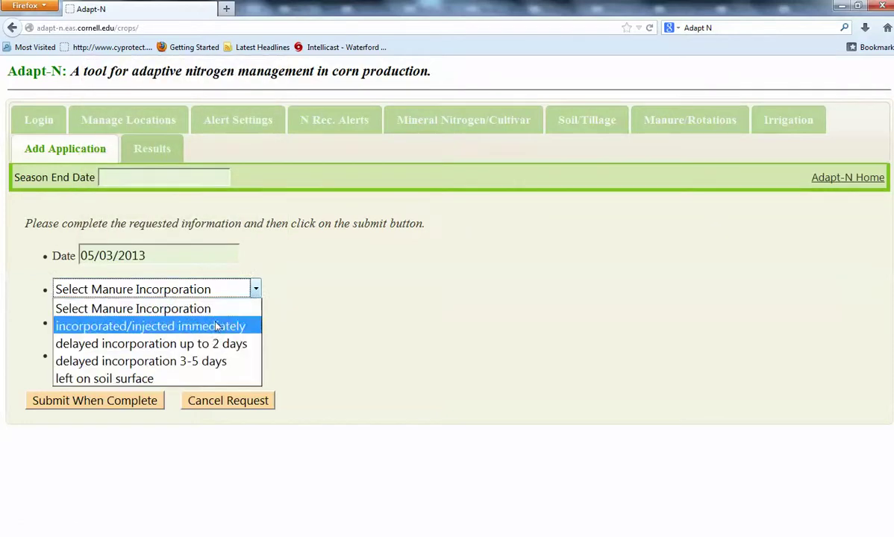
click(209, 345)
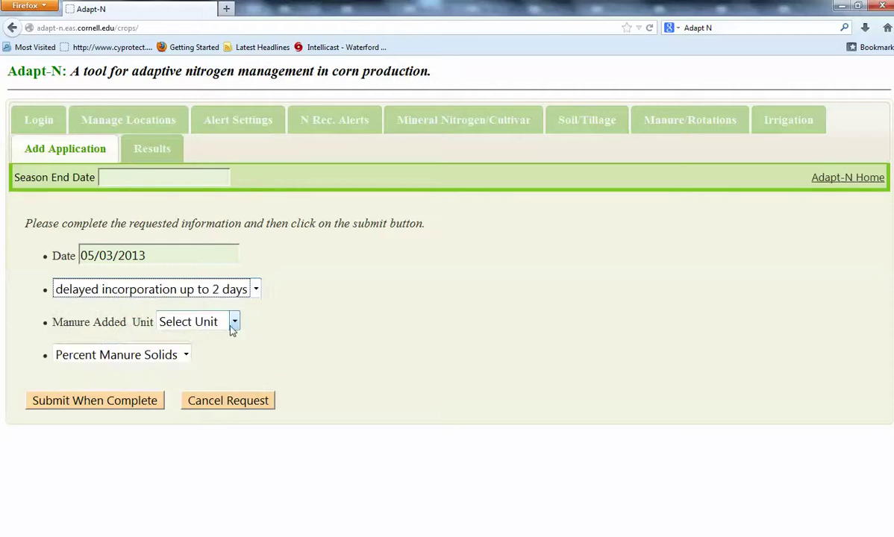
click(235, 322)
click(222, 362)
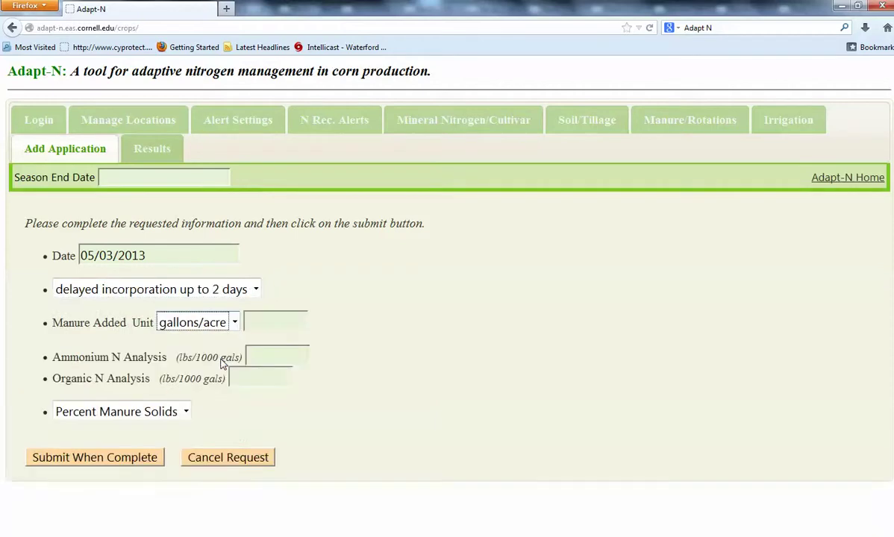
click(262, 321)
text(4)
text(500)
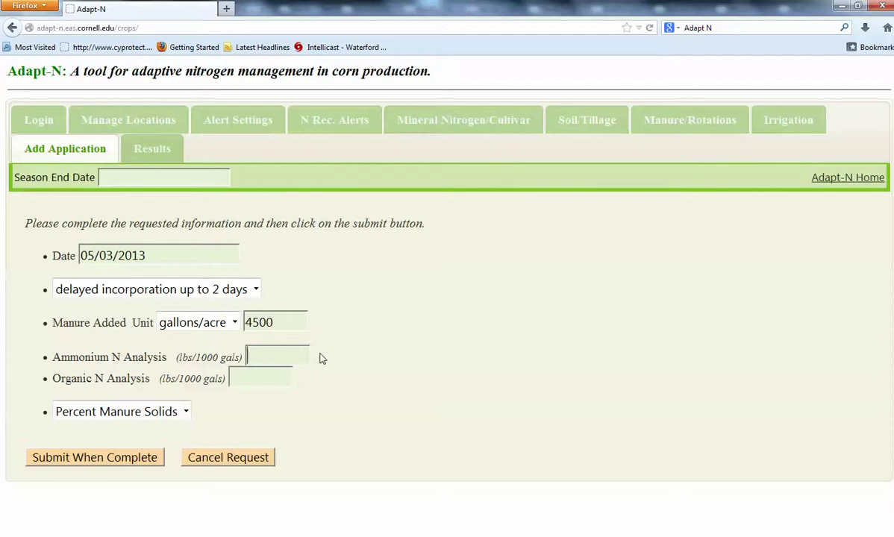
Step: Enter 12.5 ammonium N, 15 organic N (lbs/1000 gals) and 7% manure solids for the 2013 manure and submit the application
text(12.)
text(5)
click(243, 380)
text(15)
click(185, 412)
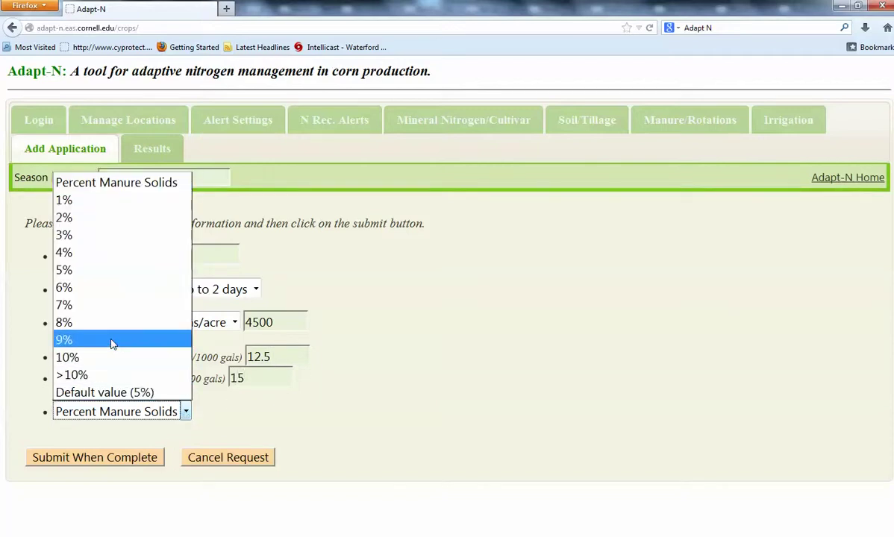
click(94, 305)
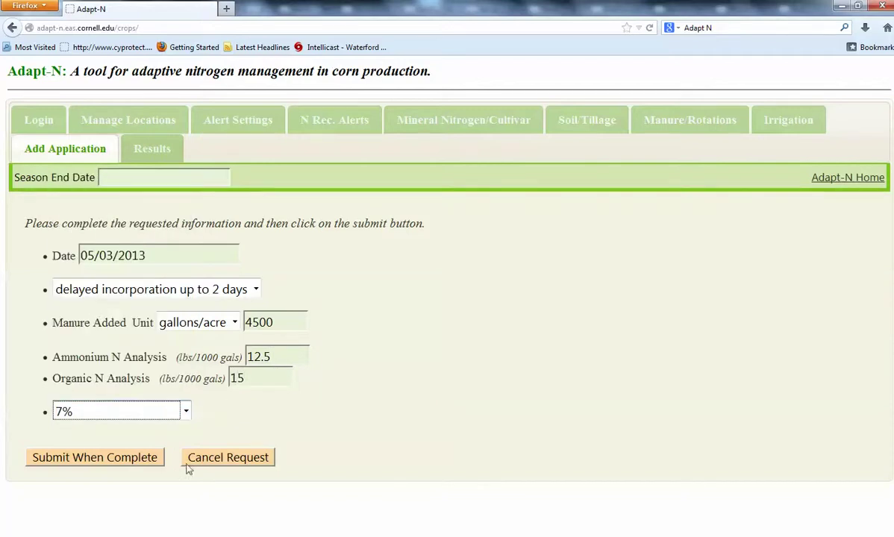
click(100, 463)
Step: Record the previous sod crop as terminated in 2011, with the termination date 11/01/2011
scroll(335, 428, down, 3)
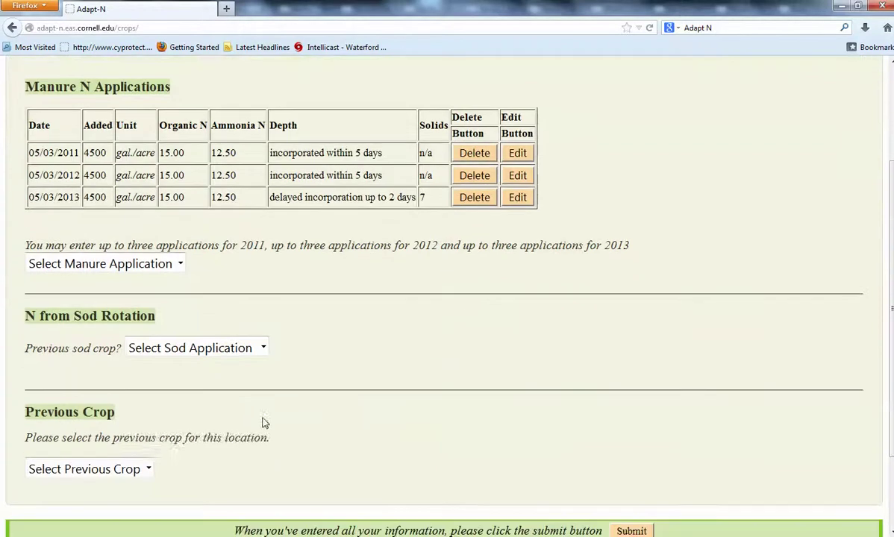
click(263, 344)
click(241, 431)
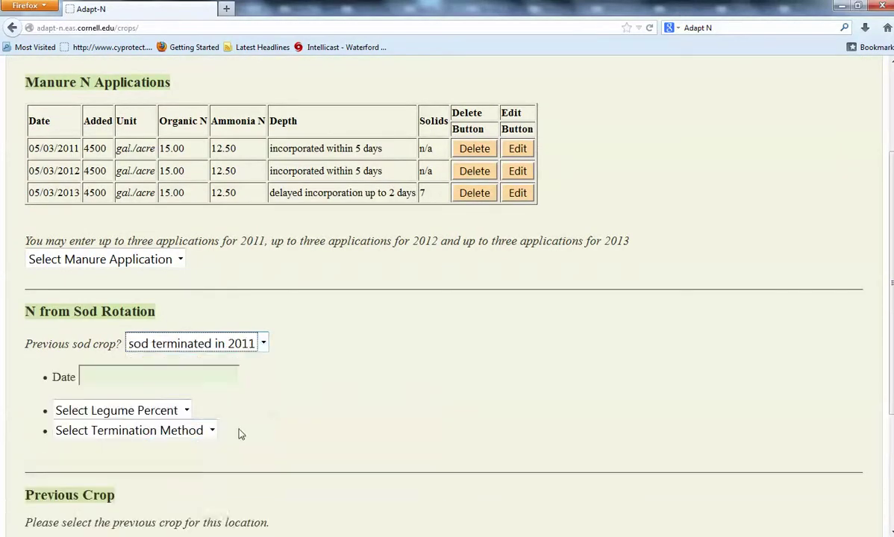
click(148, 385)
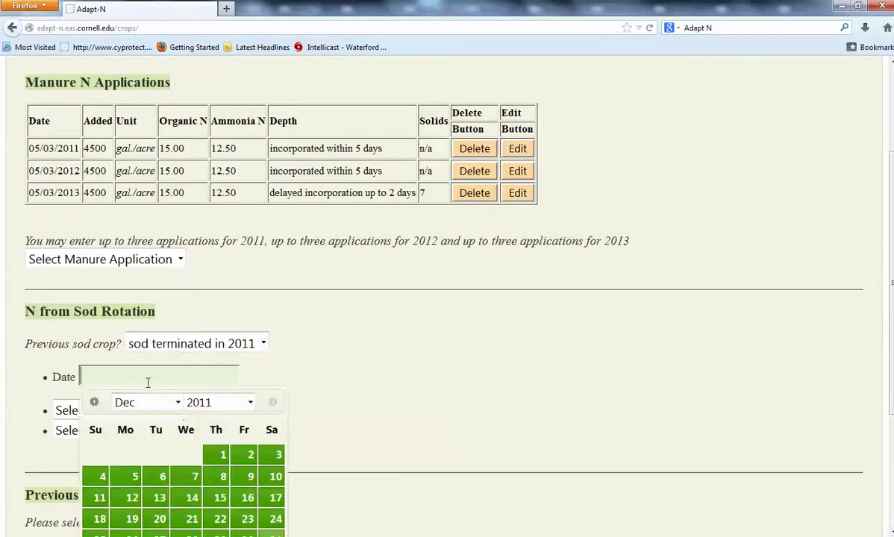
click(177, 403)
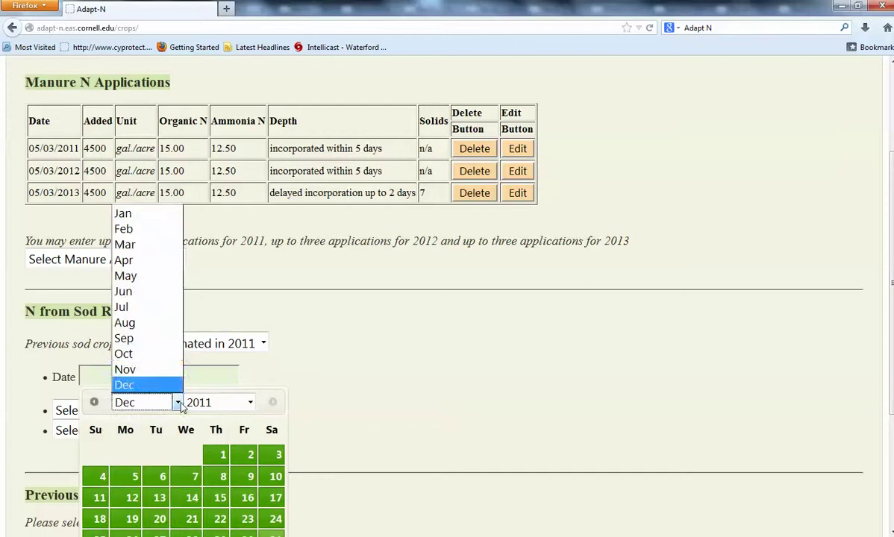
click(139, 368)
click(159, 454)
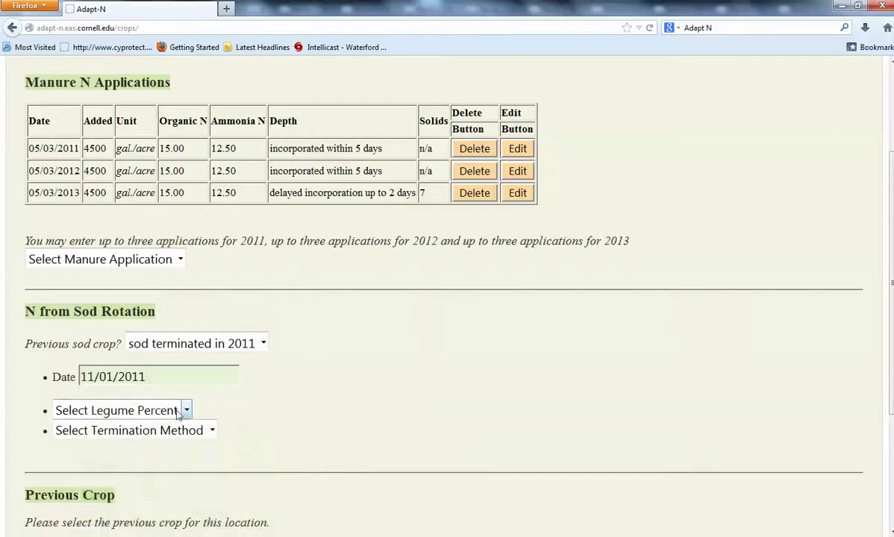
Step: Set the terminated sod to 0% legume with plowdown as the termination method
click(182, 411)
click(145, 446)
click(187, 431)
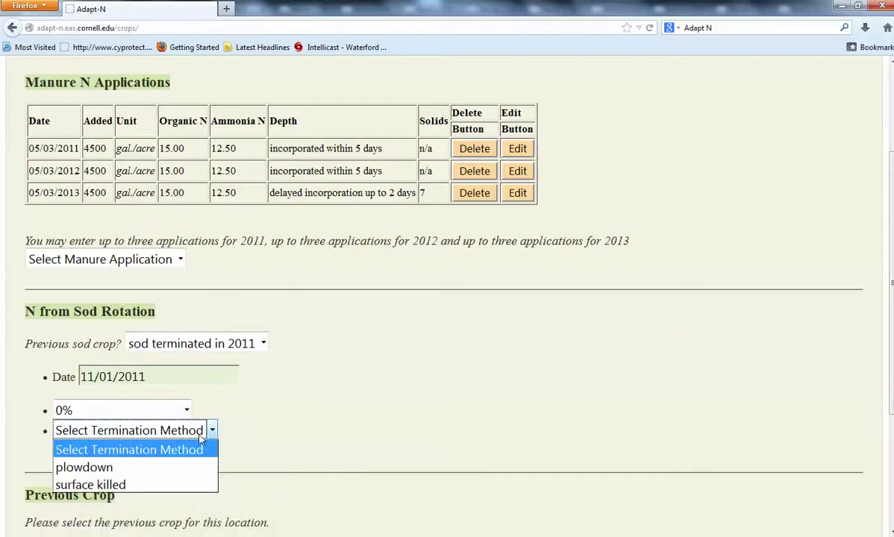
click(154, 465)
Step: Set the location's previous crop to silage corn
scroll(231, 439, down, 3)
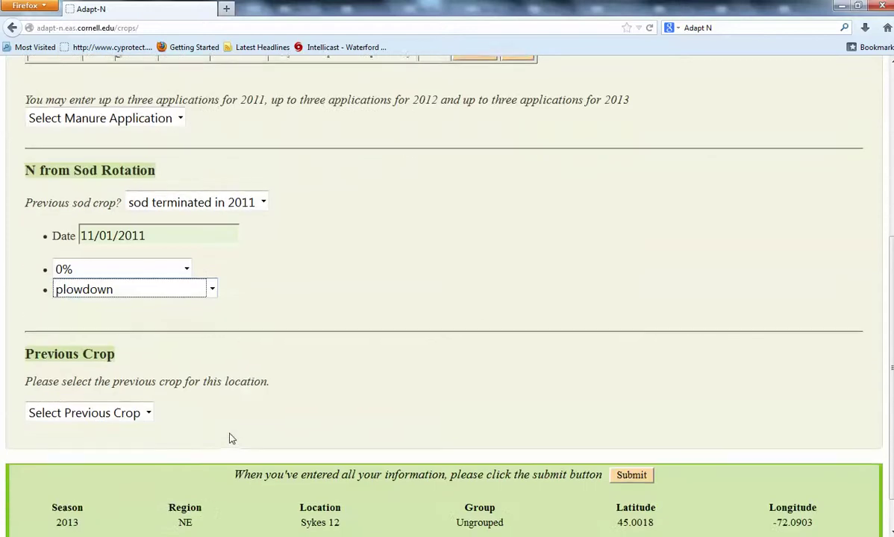
click(147, 414)
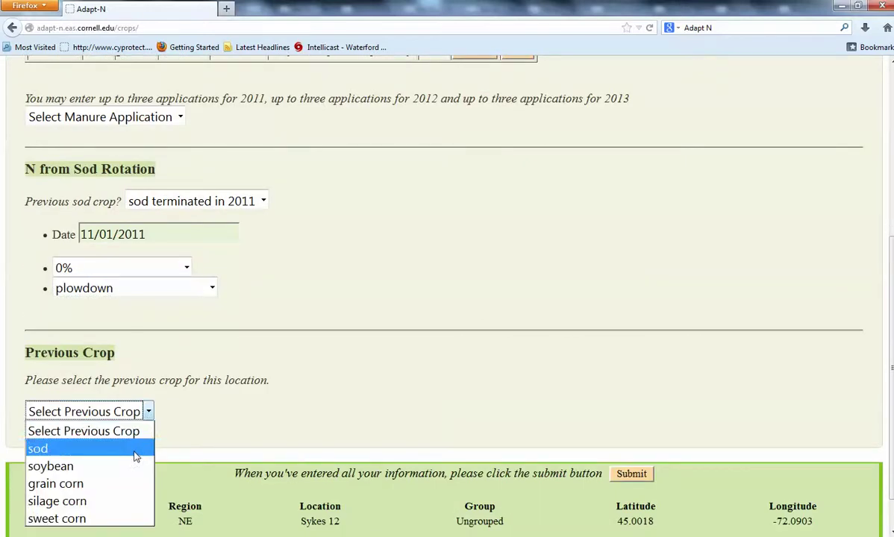
click(89, 500)
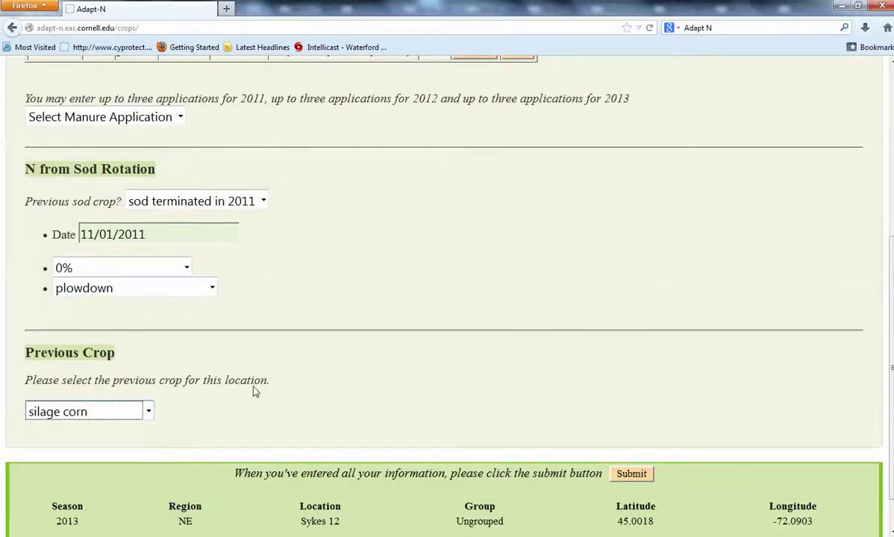
Step: Submit the completed 2013 location information to generate the sidedress nitrogen results
scroll(329, 382, up, 6)
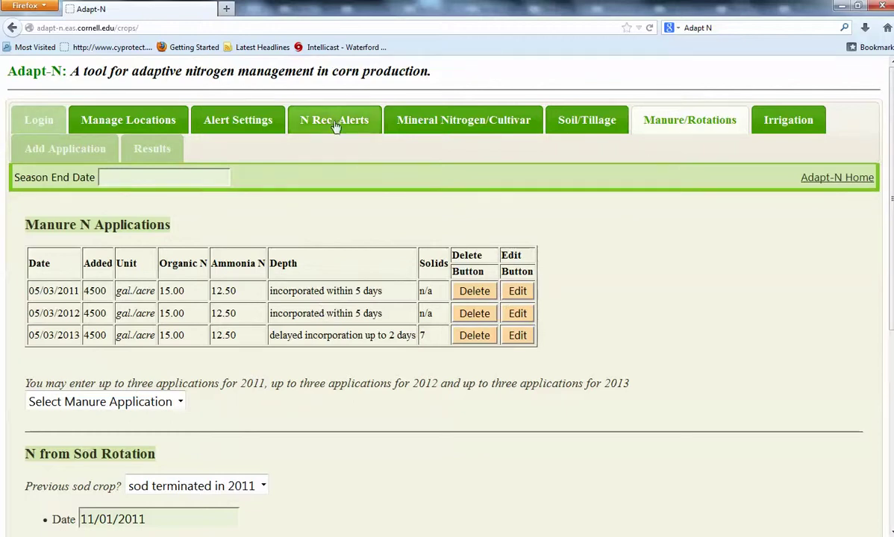
scroll(613, 239, down, 5)
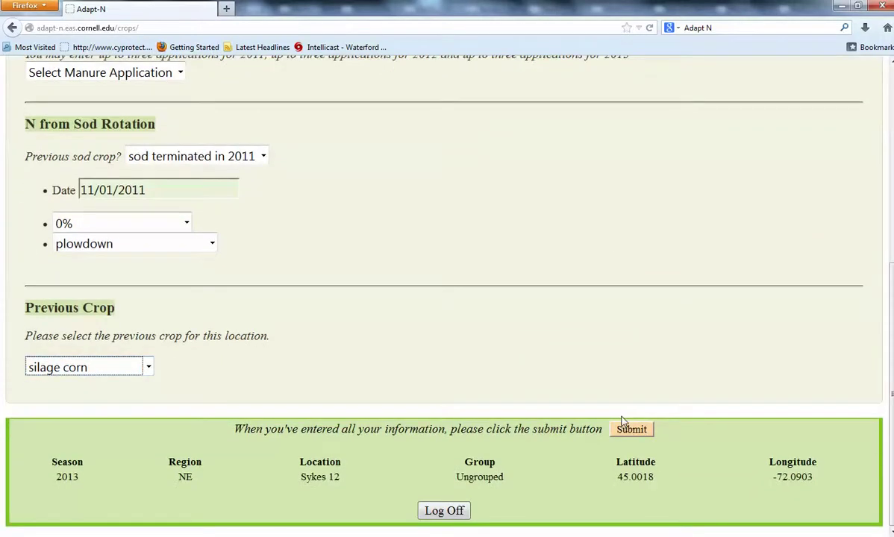
click(627, 428)
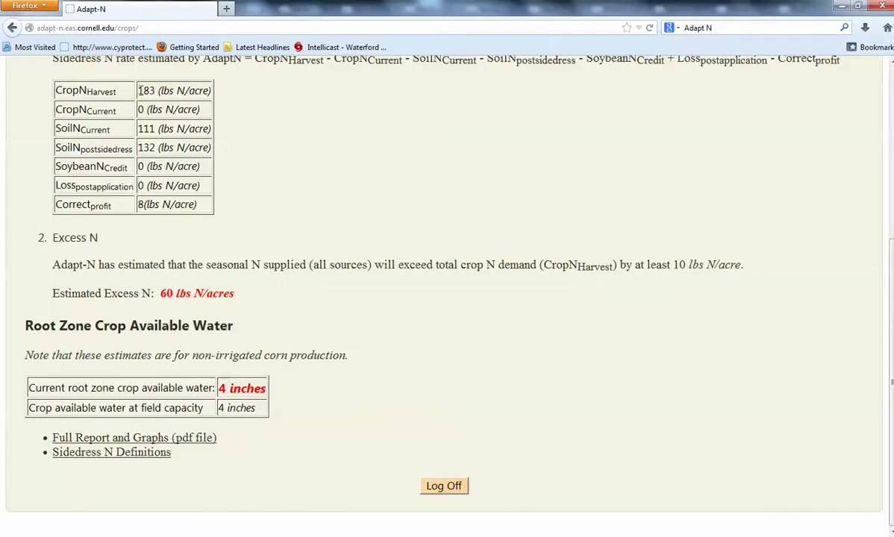
Step: Examine the crop N at harvest, current soil N, postsidedress soil N and estimated excess N in the results
drag(137, 90, 159, 90)
drag(137, 129, 159, 129)
drag(157, 149, 143, 148)
right_click(146, 150)
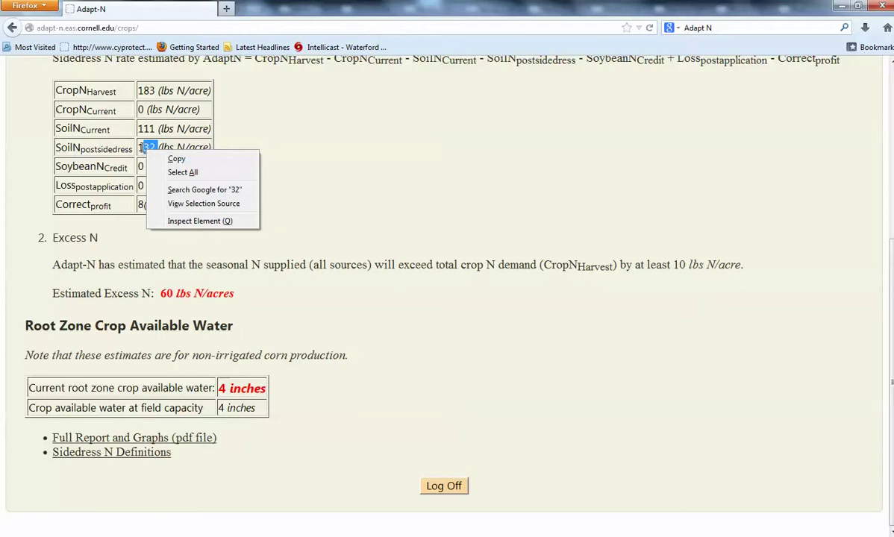
click(143, 148)
double_click(151, 148)
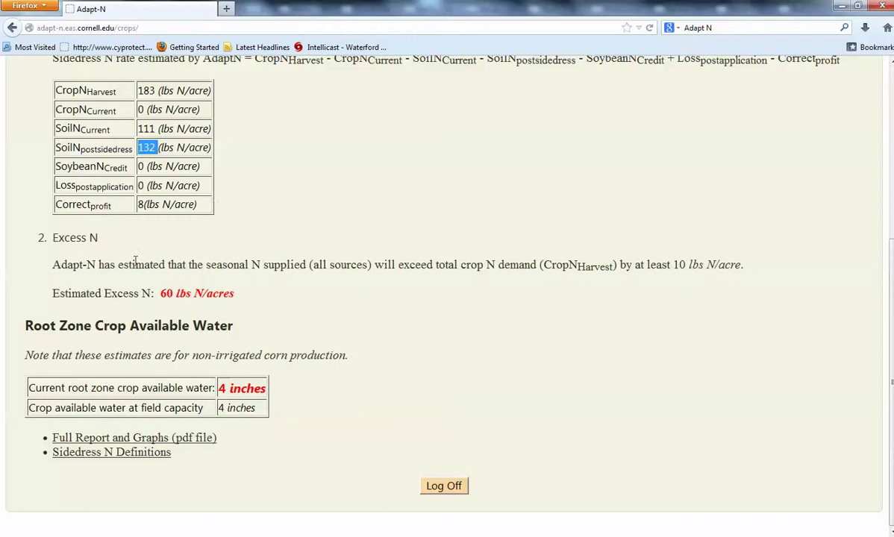
drag(47, 238, 101, 246)
drag(156, 294, 231, 295)
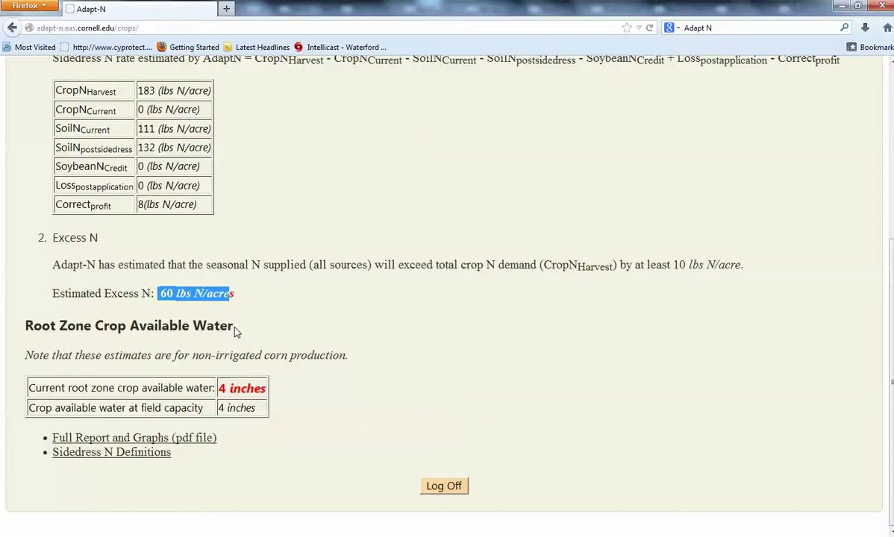
Step: Open the full PDF report and review its settings, sidedress N table and the mineralization, crop uptake and nitrogen loss graphs
click(84, 438)
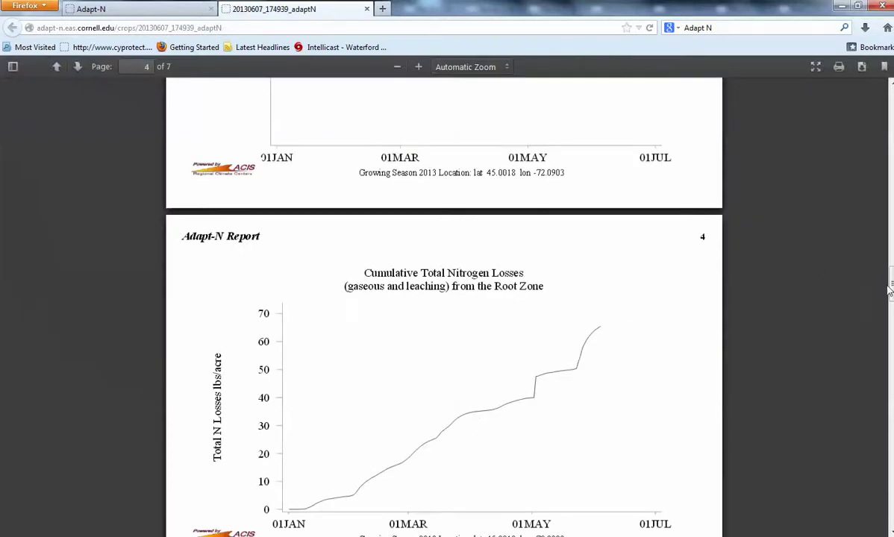
drag(890, 289, 872, 108)
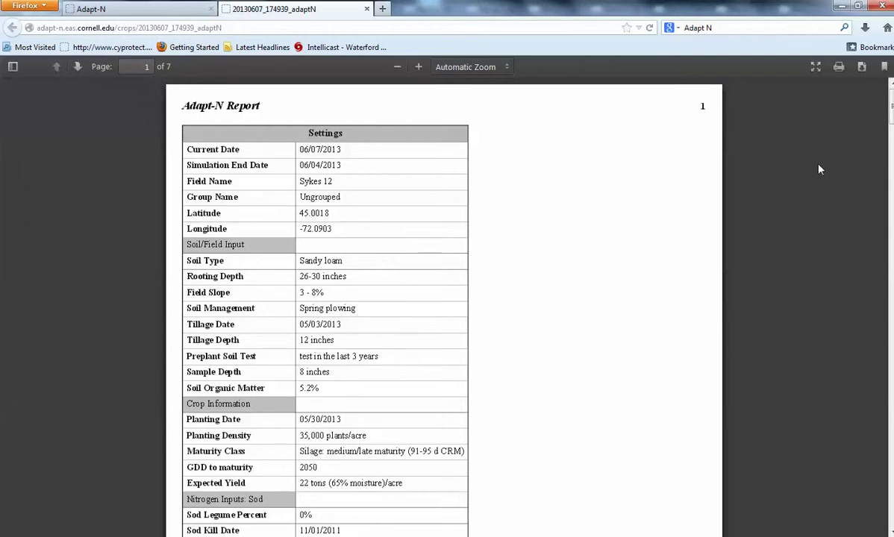
scroll(444, 306, down, 15)
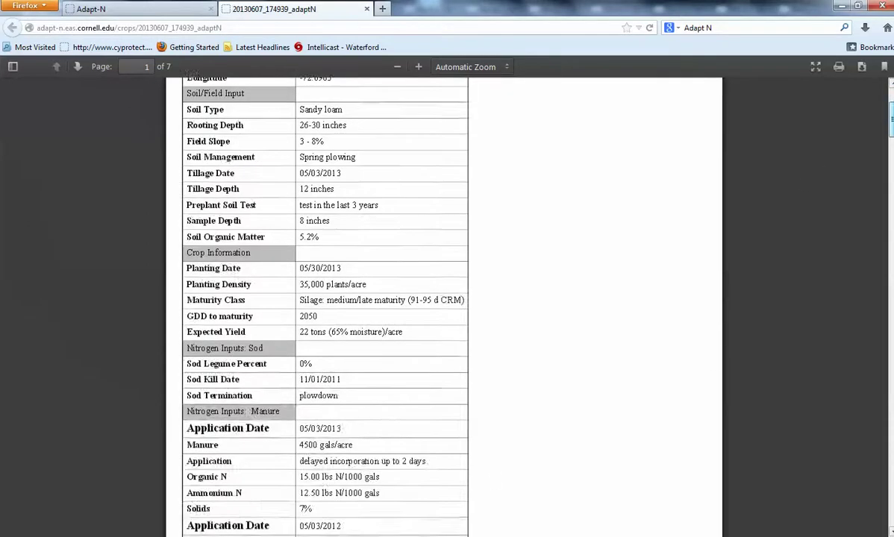
drag(892, 182, 893, 187)
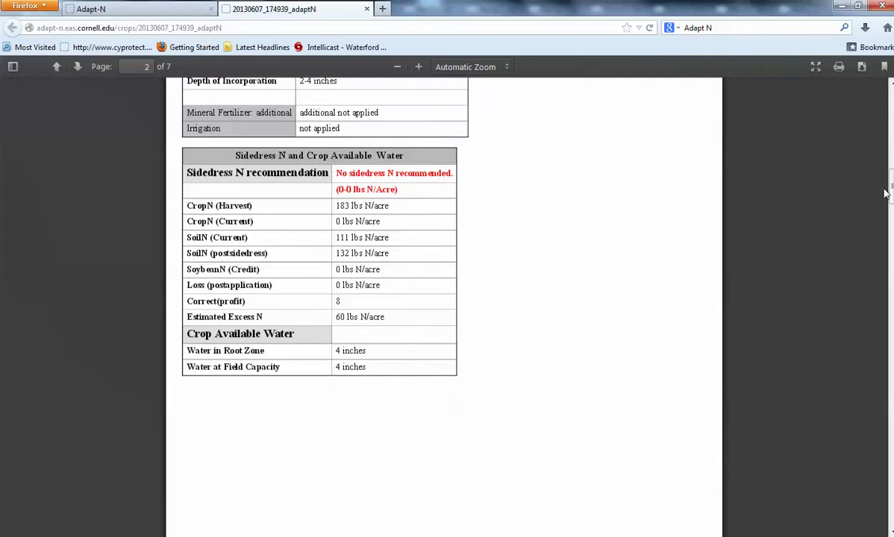
scroll(891, 183, down, 6)
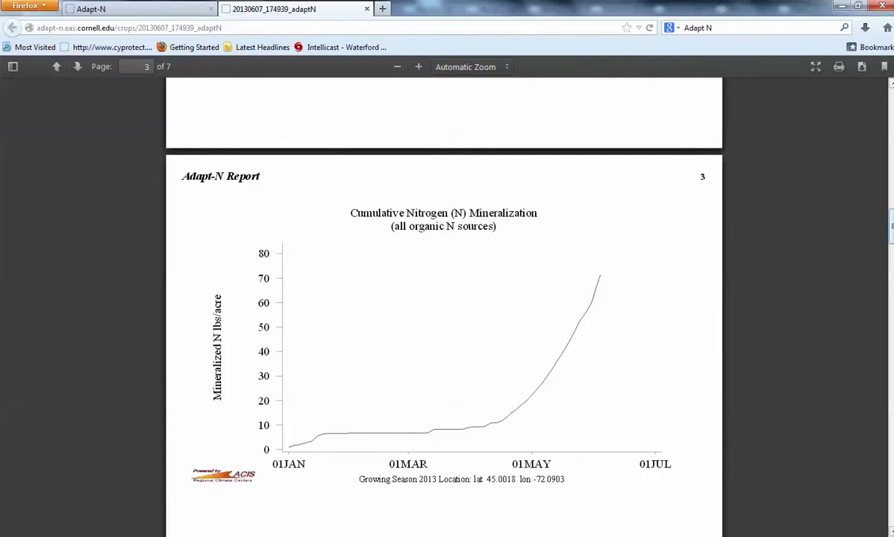
drag(891, 228, 891, 256)
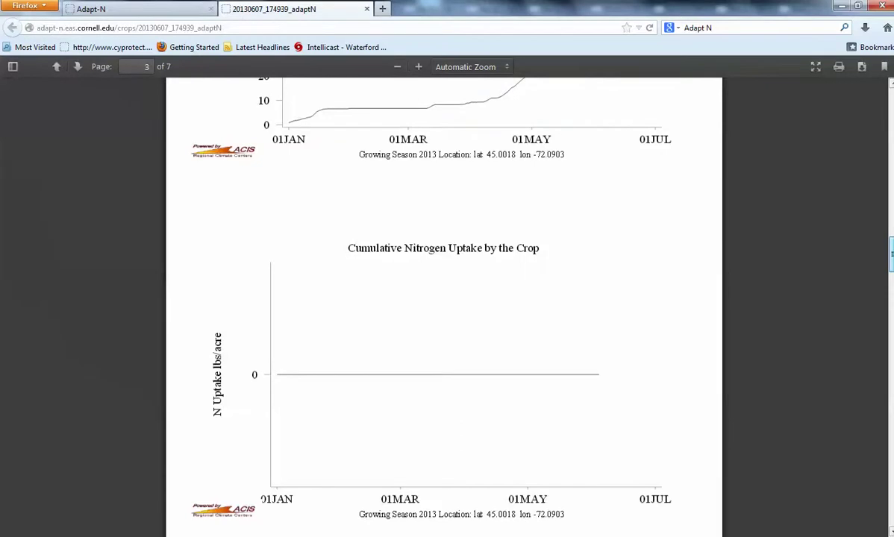
drag(891, 256, 891, 292)
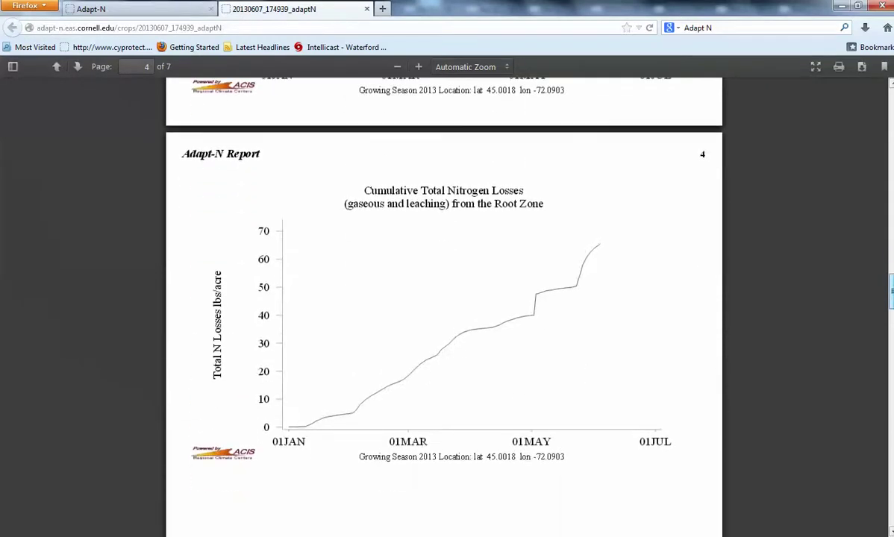